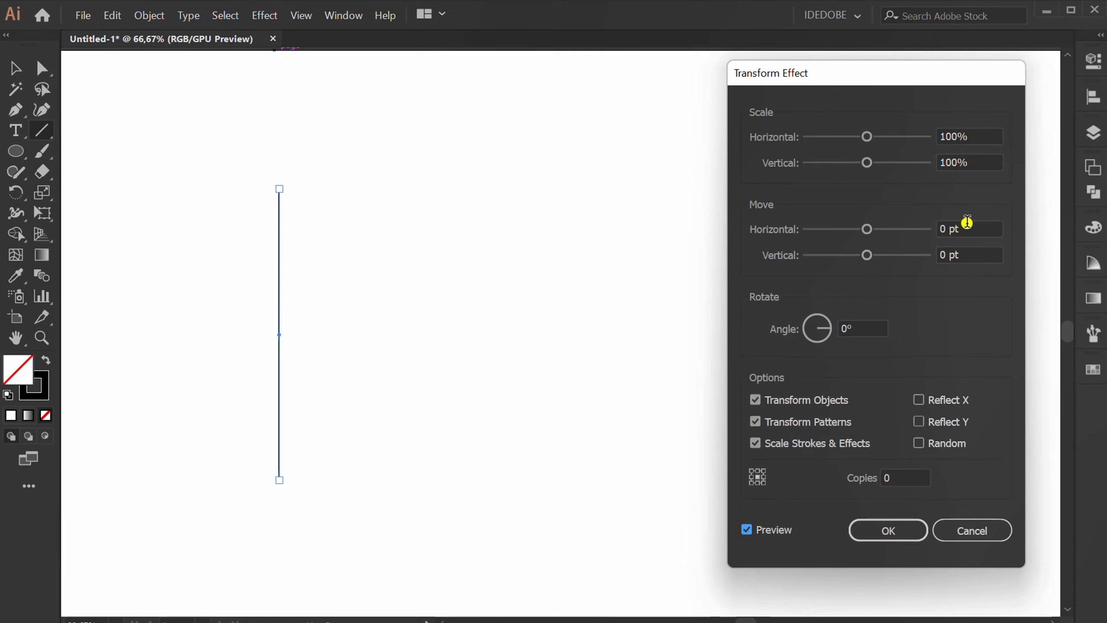
Step: Set the line's Transform effect to a 10 pt horizontal move with 18 copies
left_click(968, 223)
type("10")
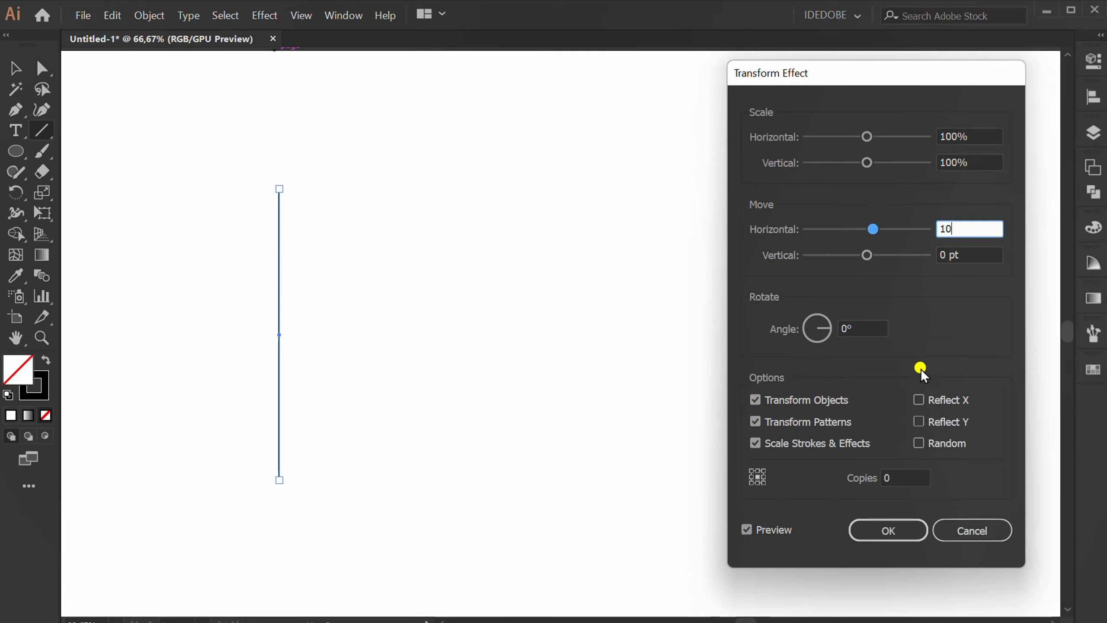
left_click(900, 473)
key("Up")
key("Up")
key("Up")
key("Up")
key("Up")
key("Up")
key("Up")
key("Up")
key("Up")
key("Up")
key("Up")
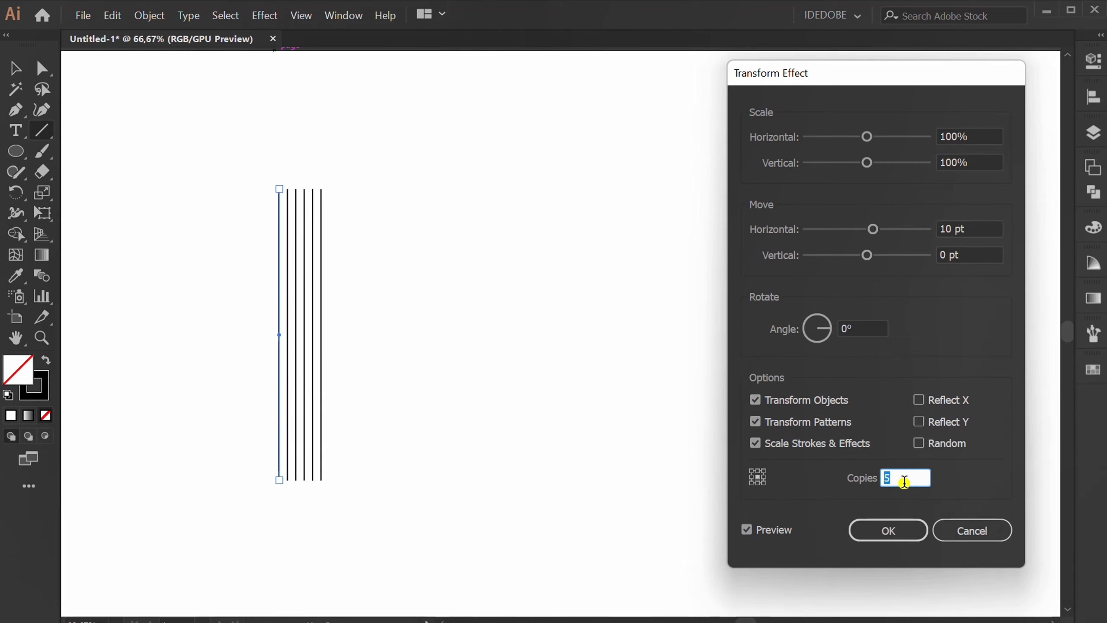
key("Up")
key("Up")
key("Up")
key("Up")
key("Up")
key("Up")
key("Up")
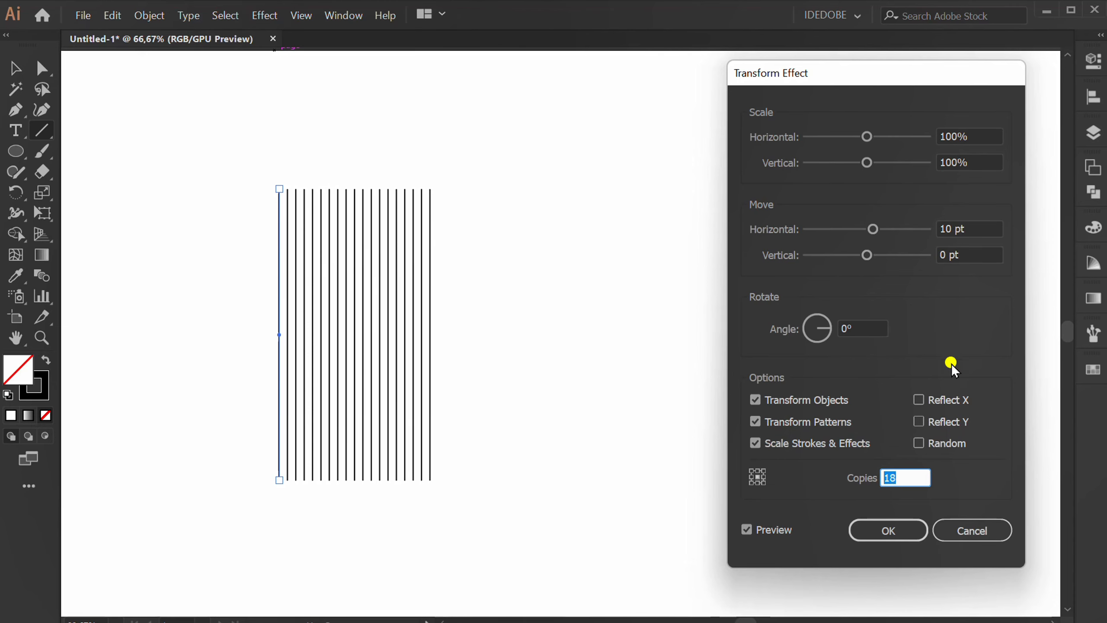
Step: Adjust the Transform effect to a 14 pt horizontal move with 25 copies and apply it
scroll(979, 227, "up", 7)
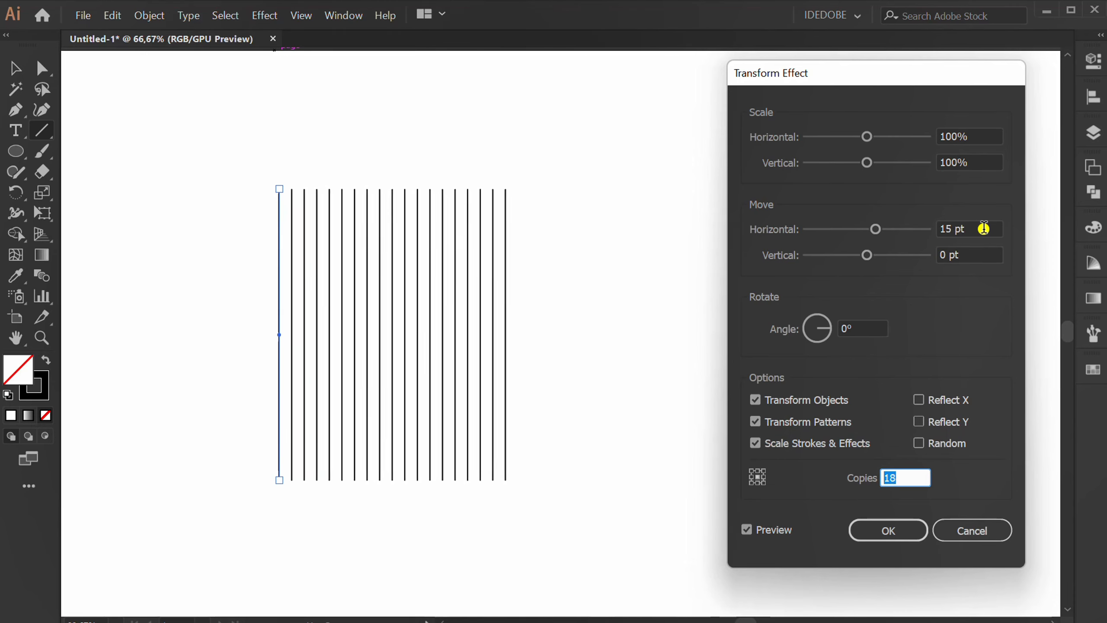
scroll(914, 478, "up", 2)
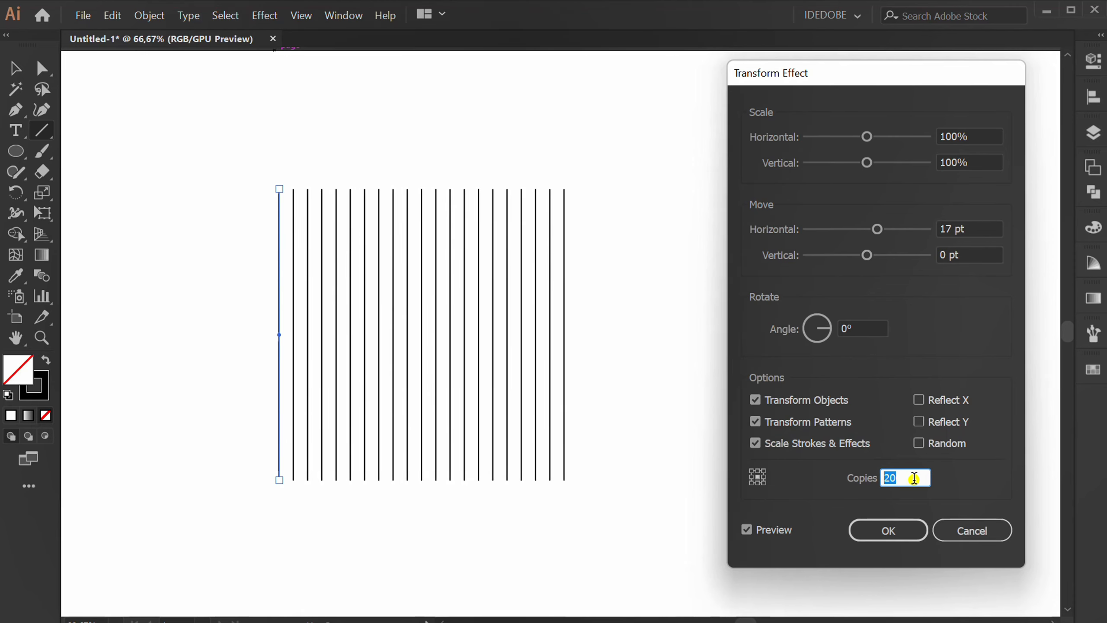
scroll(981, 227, "down", 3)
scroll(903, 478, "up", 5)
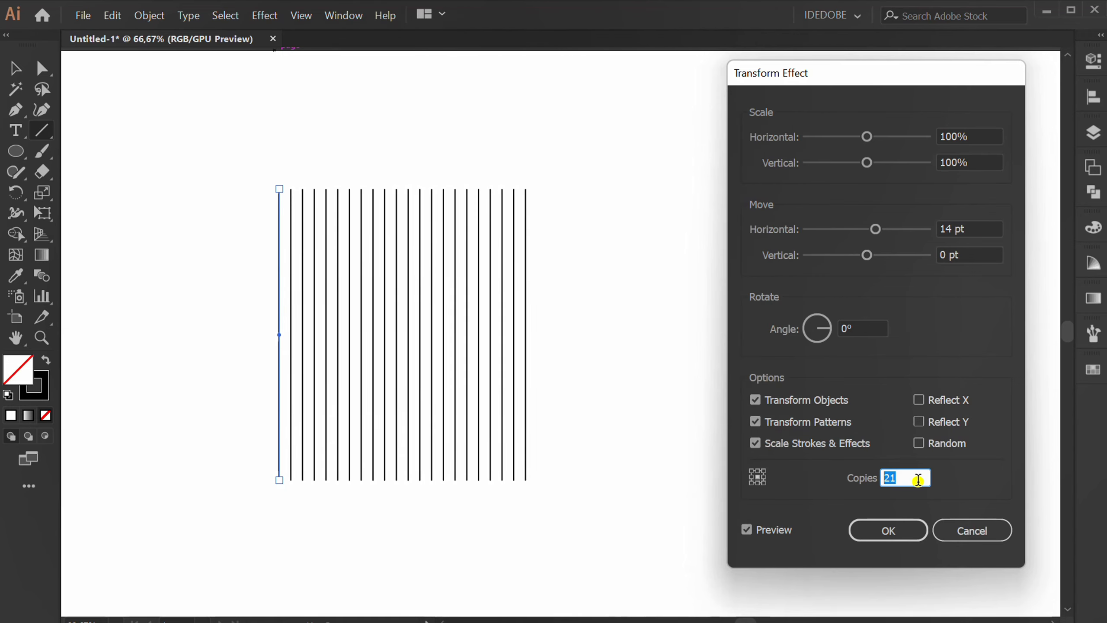
left_click(886, 530)
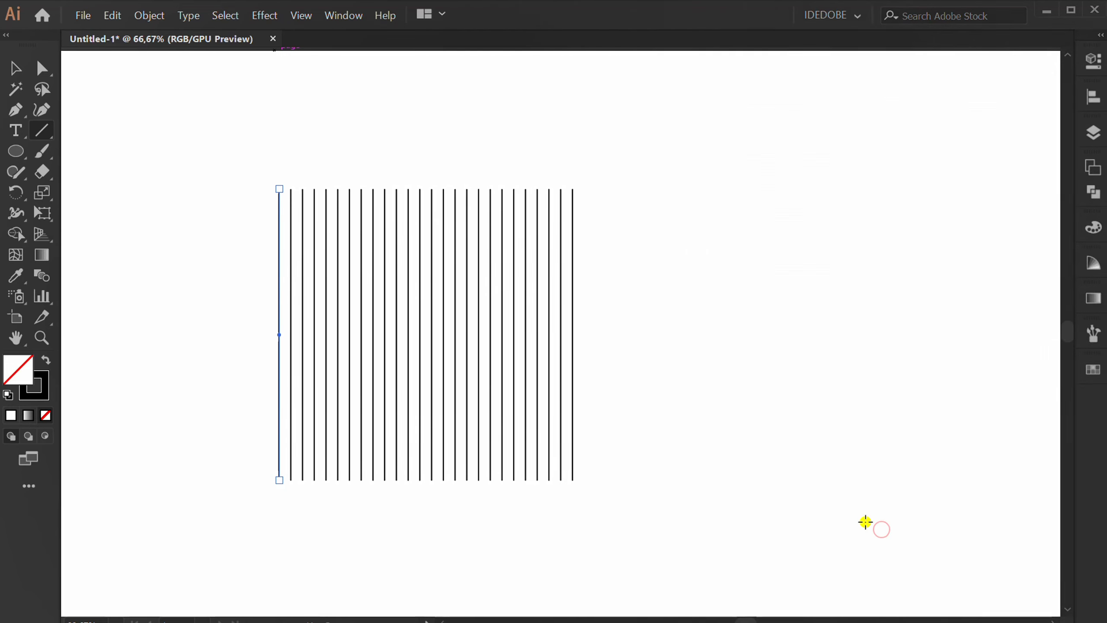
Step: Expand the appearance of the transformed line into separate vertical paths and deselect them
left_click(148, 17)
left_click(327, 233)
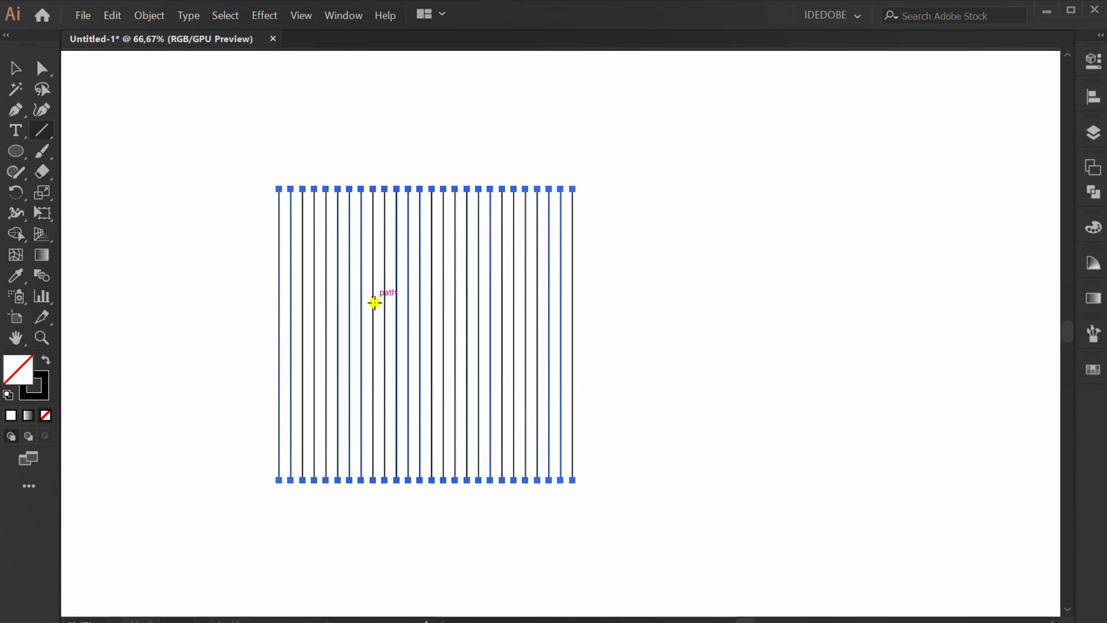
key("v")
left_click(301, 528)
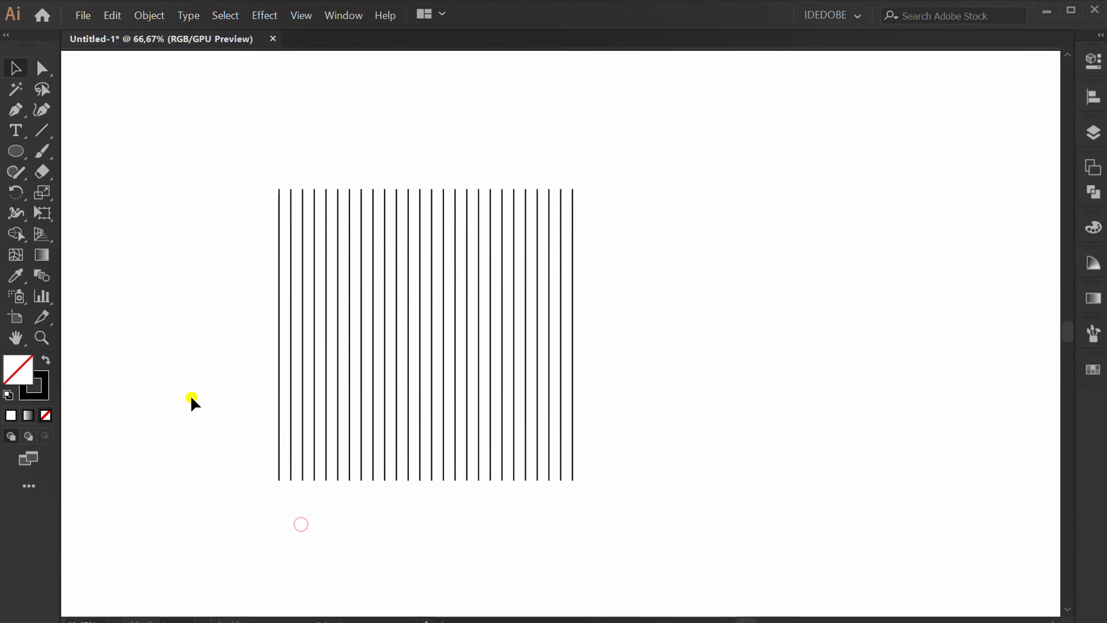
Step: Draw a circle about 250 pt wide over the vertical lines and align its center horizontally and vertically with the line group
left_click_drag(16, 157, 107, 194)
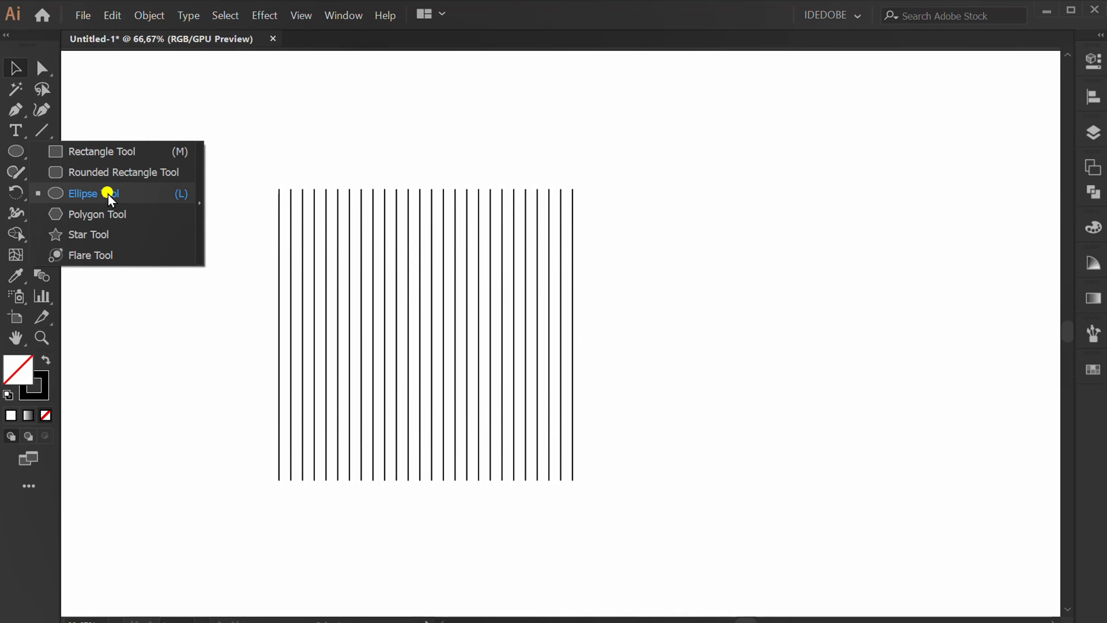
left_click_drag(418, 323, 485, 426)
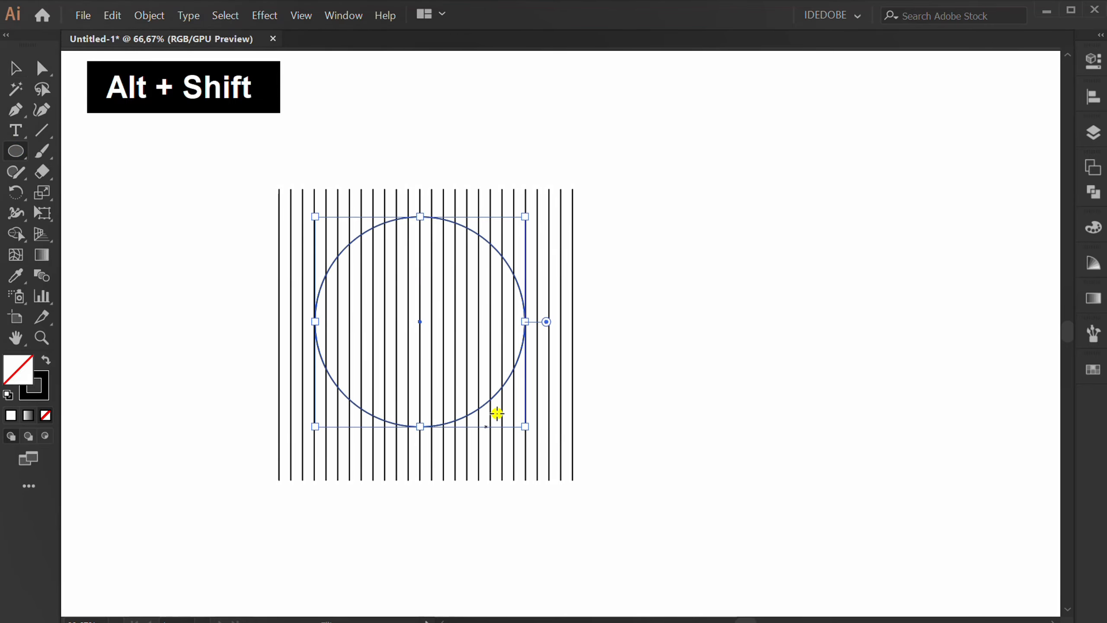
key("v")
left_click_drag(638, 133, 230, 476)
left_click(292, 221)
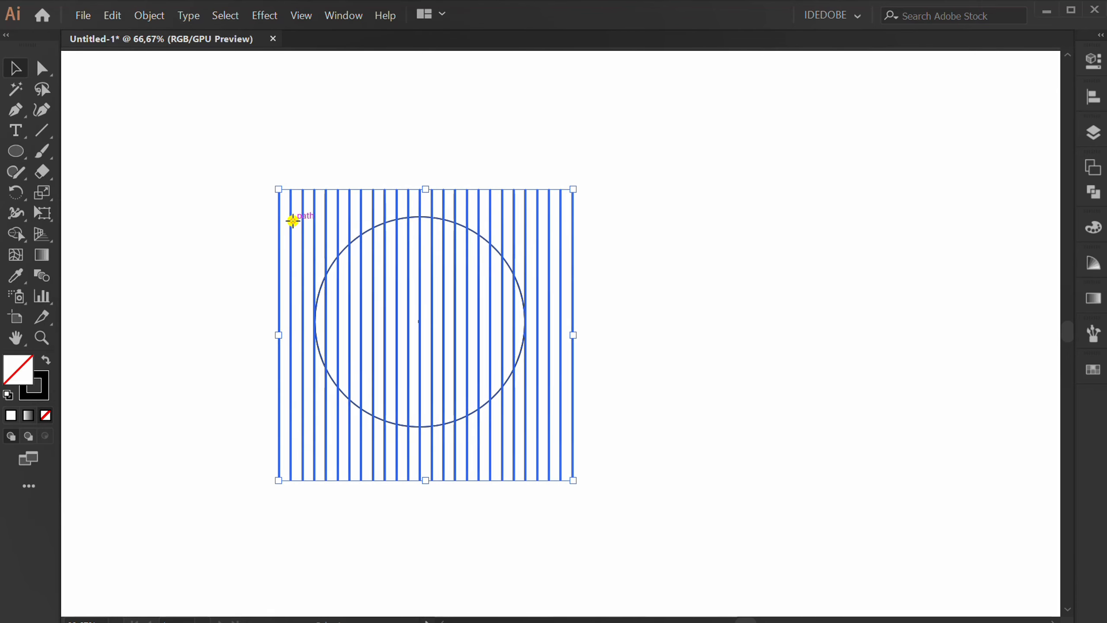
left_click(1092, 100)
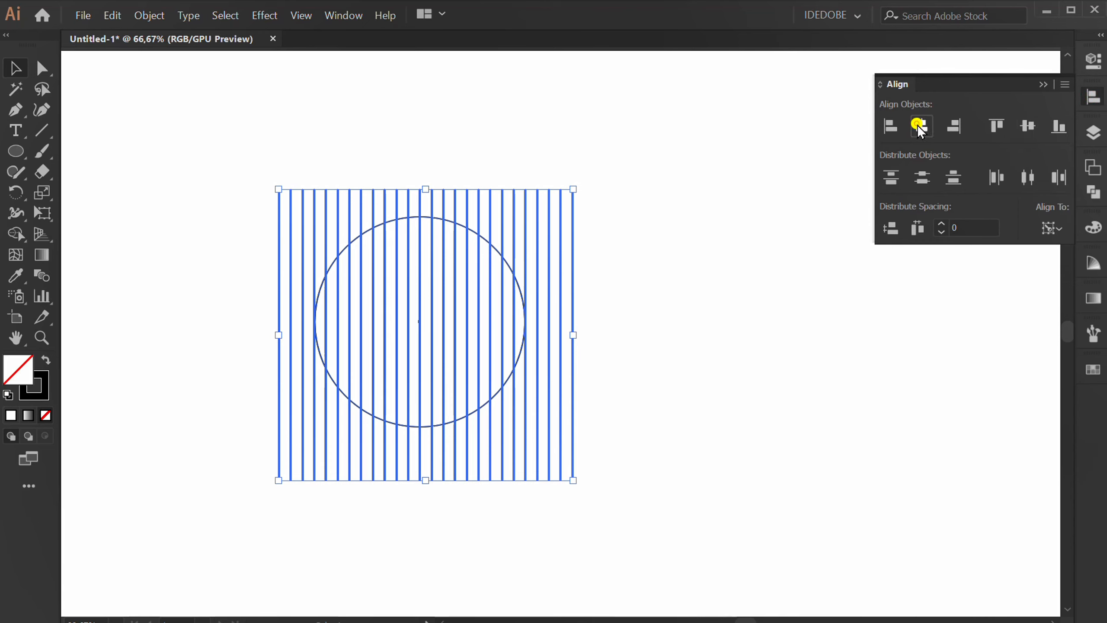
left_click(921, 125)
left_click(1028, 126)
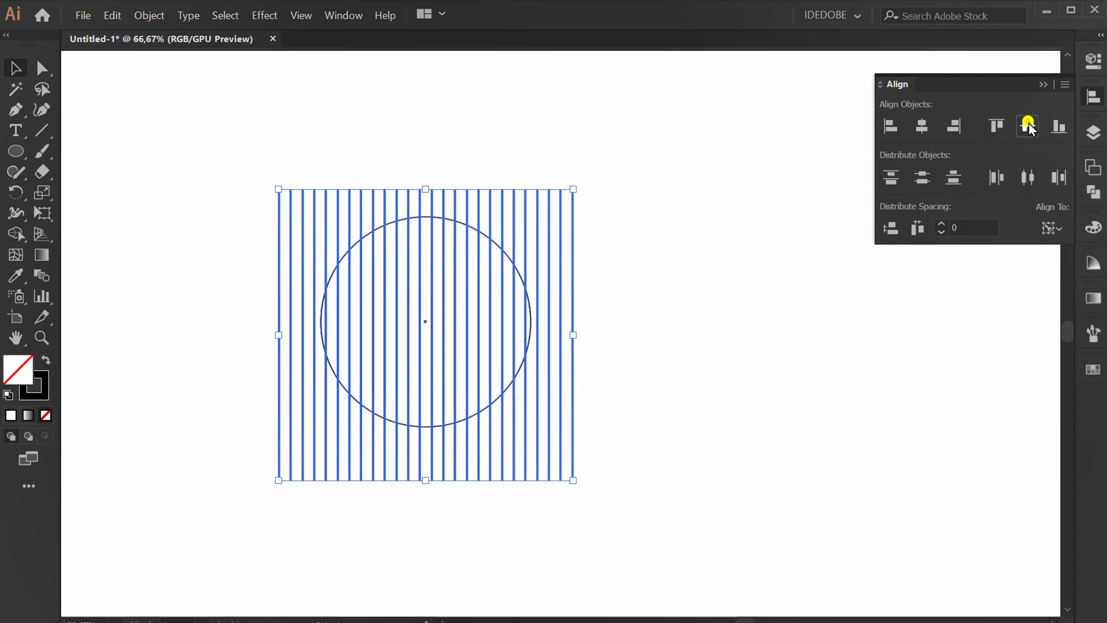
left_click(1042, 85)
Step: Place a duplicate of the lines and circle to the right of the original
left_click(682, 335)
key("space")
left_click_drag(728, 291, 609, 301)
left_click_drag(574, 157, 101, 516)
left_click_drag(322, 344, 707, 360)
left_click(476, 556)
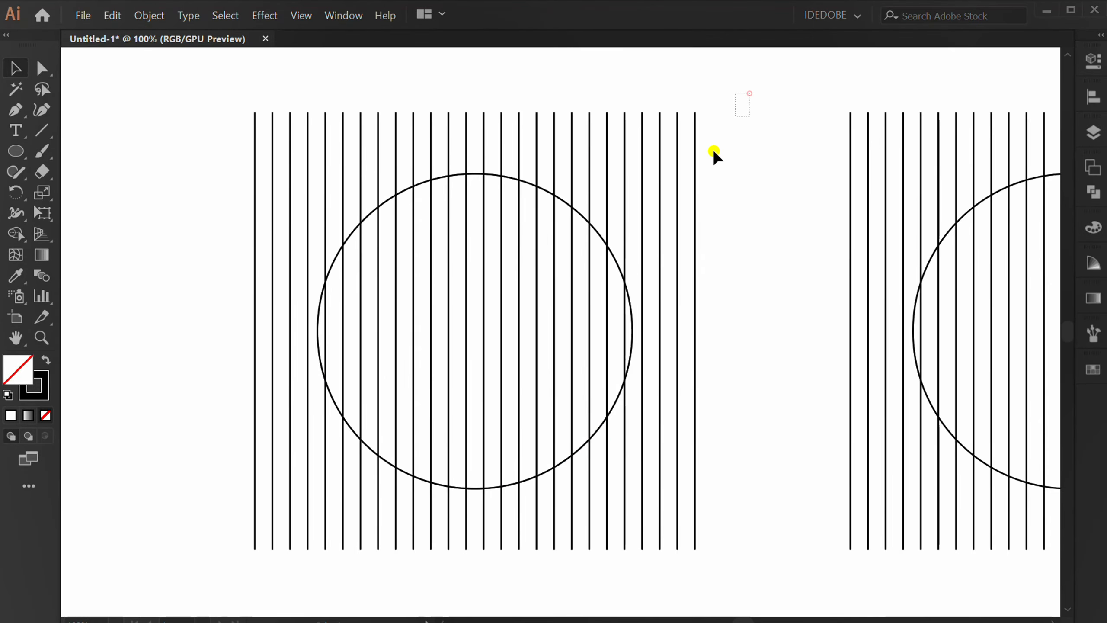
Step: Remove the line segments outside the original circle with the Shape Builder tool
left_click_drag(714, 152, 205, 549)
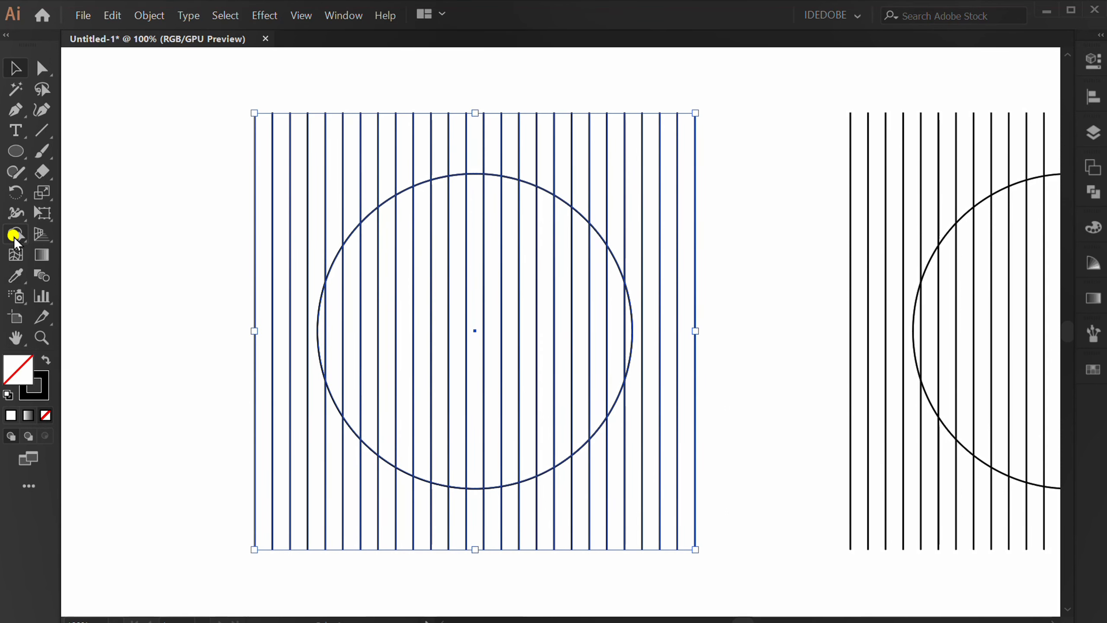
left_click_drag(14, 238, 69, 236)
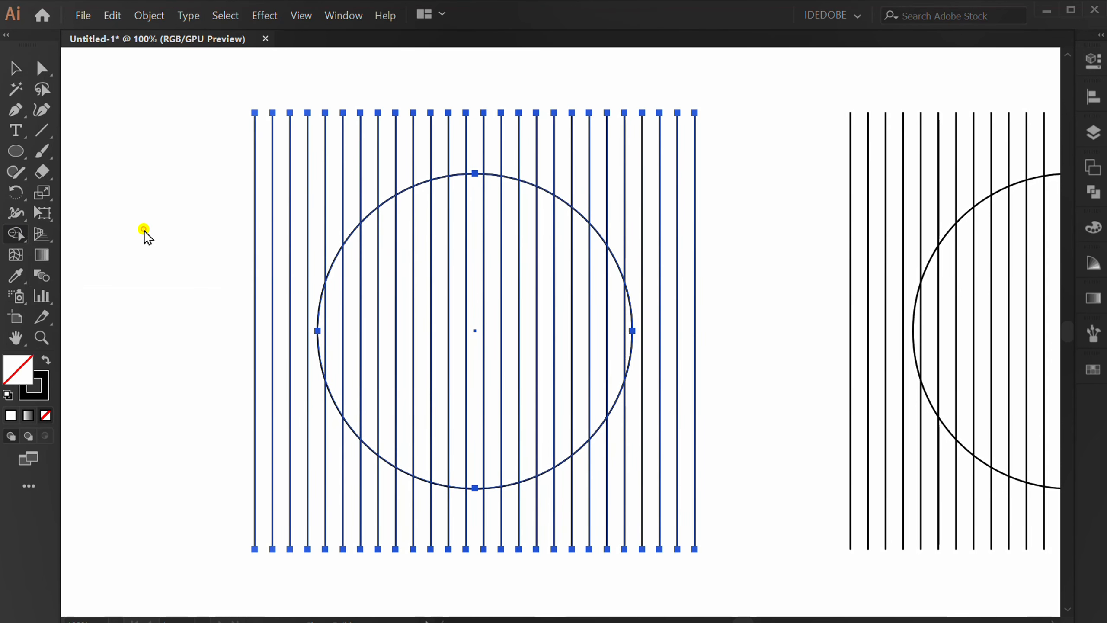
mouse_move(184, 182)
left_mouse_down()
mouse_move(448, 148)
mouse_move(727, 146)
left_mouse_up()
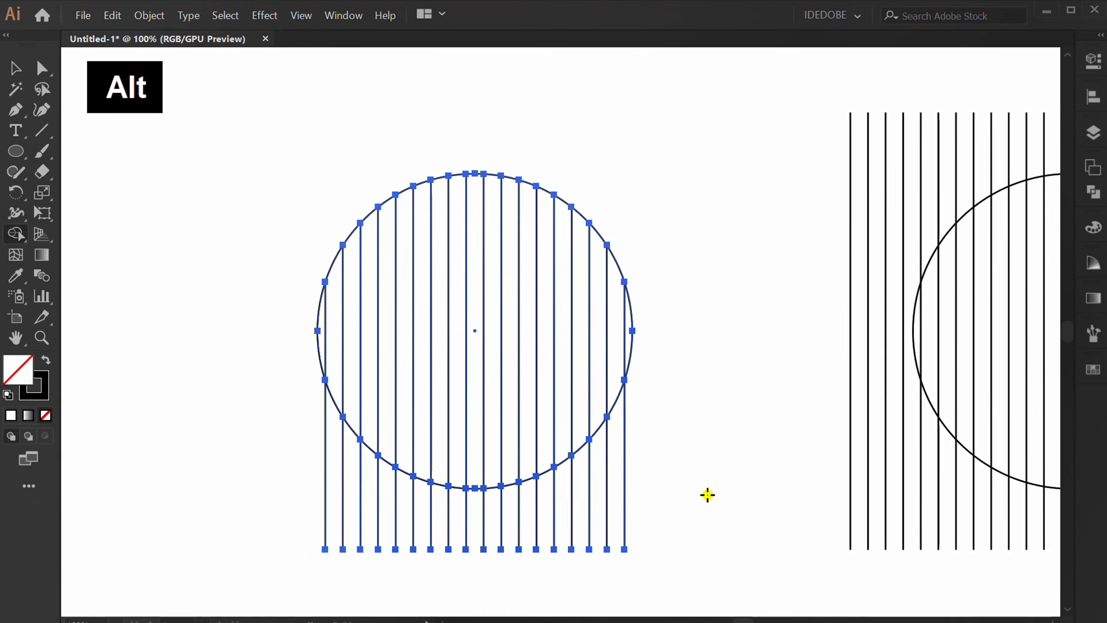
left_click_drag(522, 526, 272, 532)
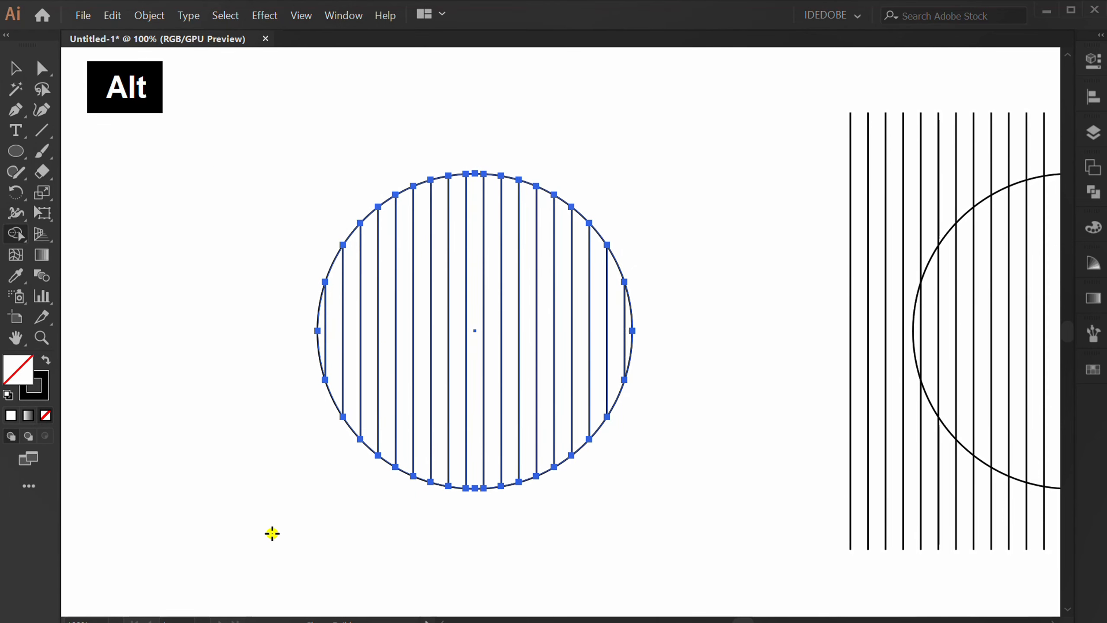
key("v")
left_click(272, 532)
Step: Set the trimmed artwork's circle outline to no stroke
left_click(317, 330)
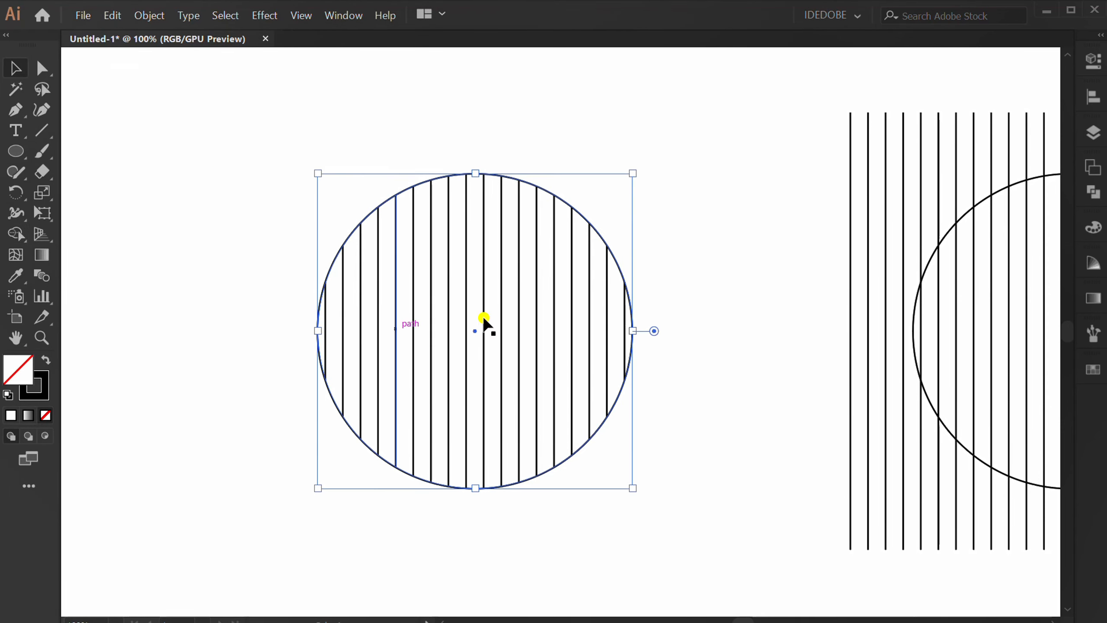
left_click(1094, 61)
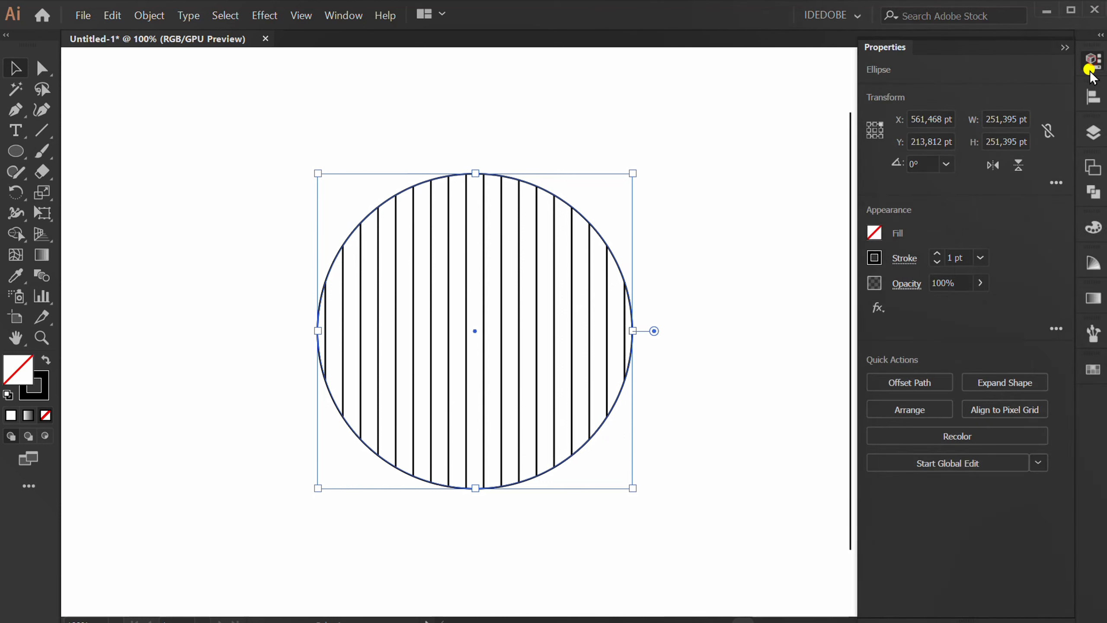
left_click(877, 259)
left_click(693, 321)
left_click(974, 217)
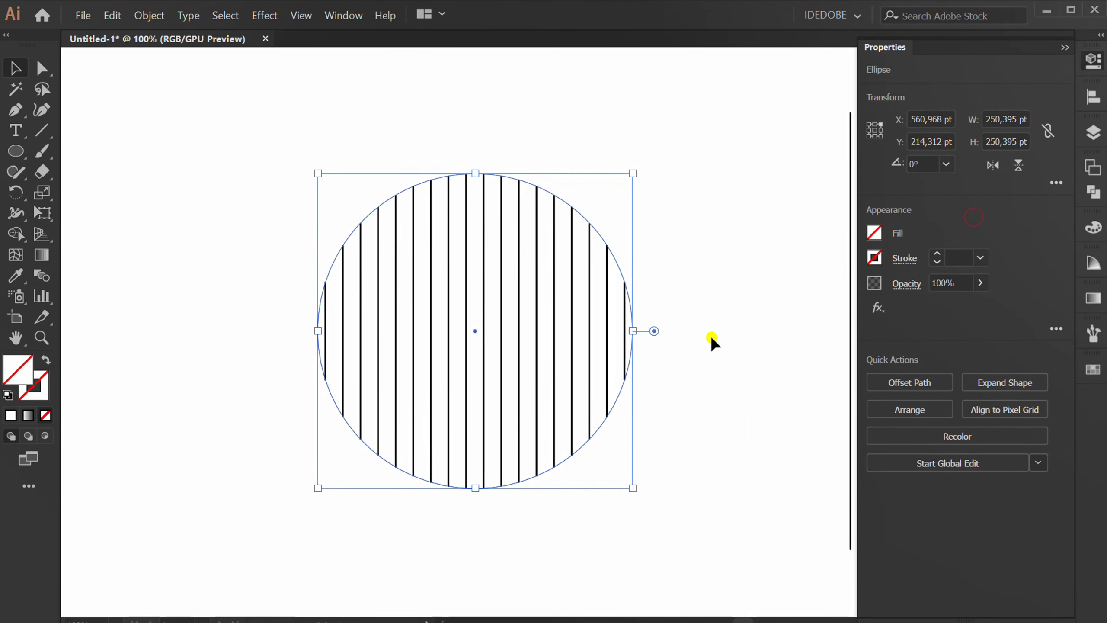
left_click(711, 334)
Step: Rotate the trimmed lines together with their circle 45 degrees clockwise
left_click_drag(700, 153, 289, 506)
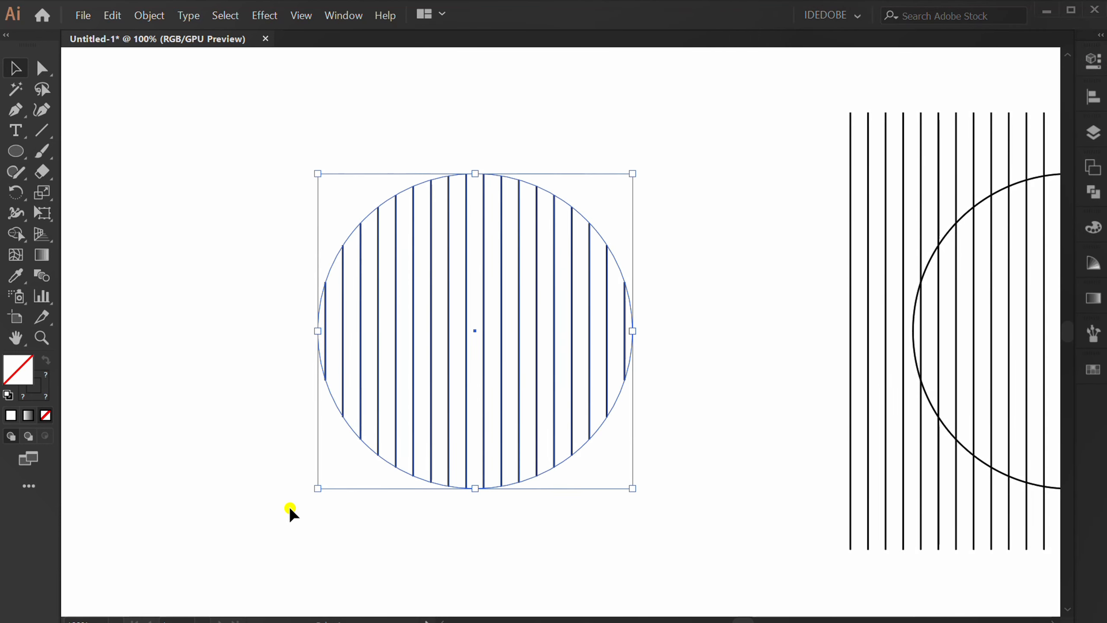
left_click_drag(638, 173, 676, 345)
left_click(641, 503)
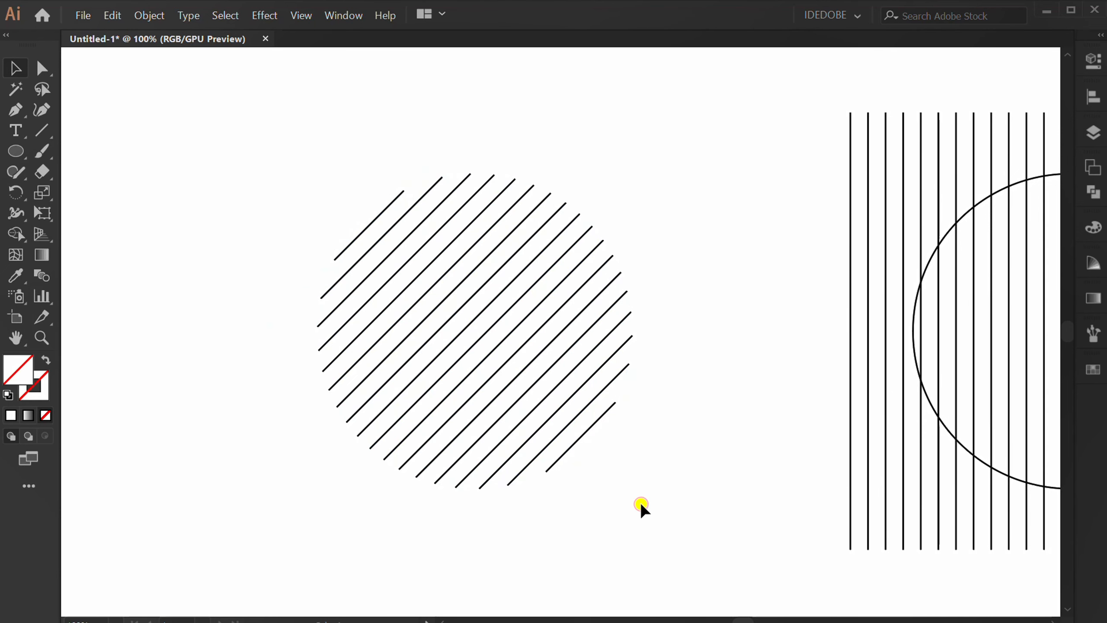
Step: Thicken the stroke of the diagonal line group
left_click(485, 289)
left_click(1095, 60)
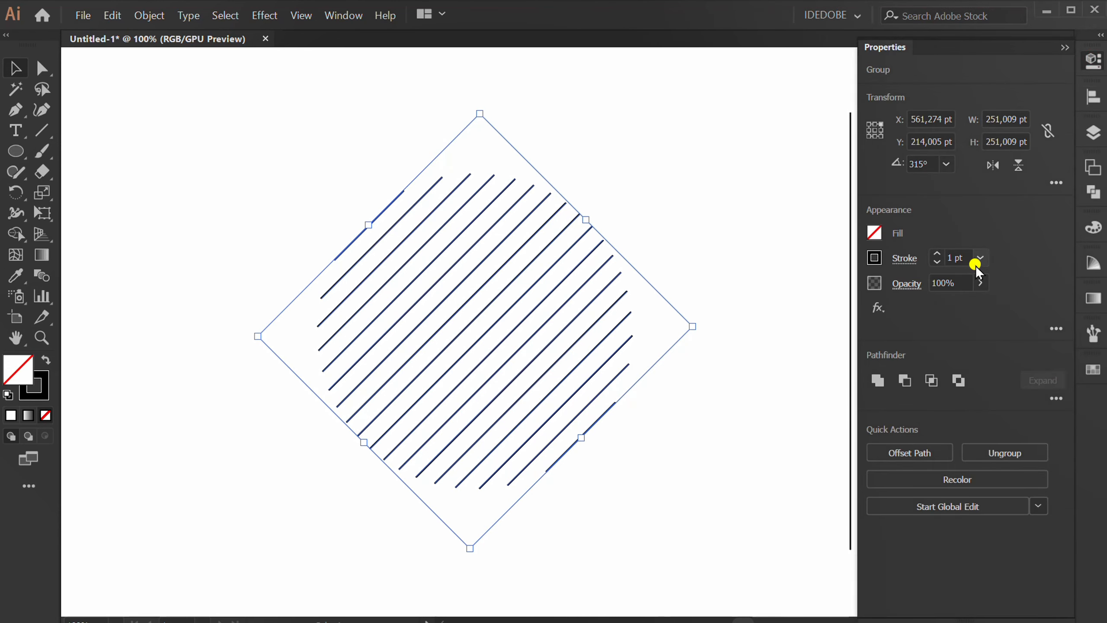
scroll(964, 257, "up", 4)
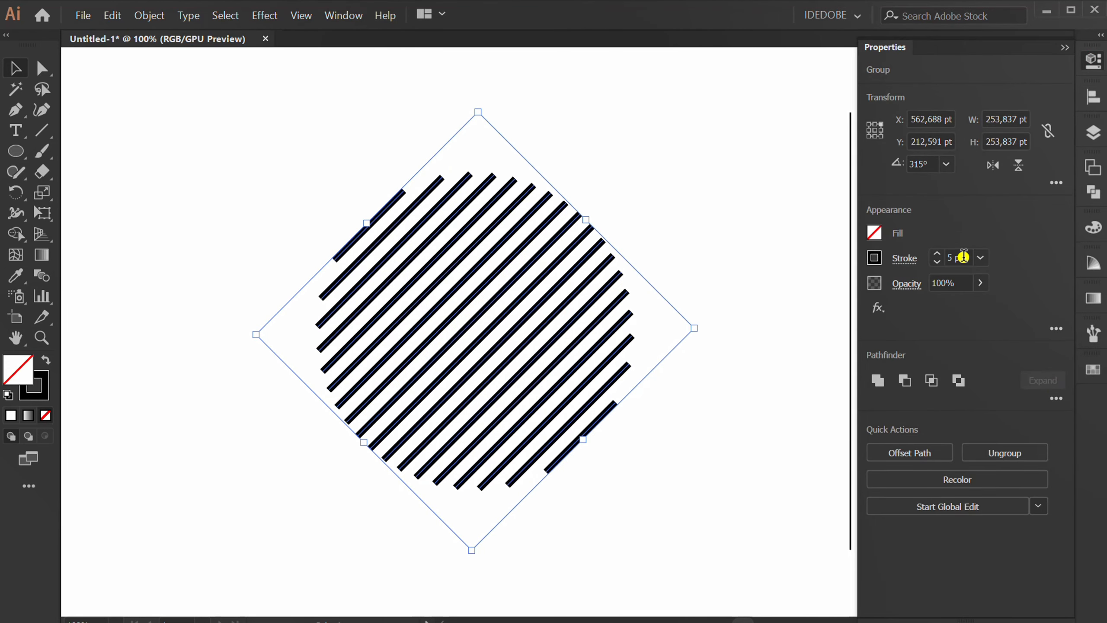
left_click(746, 375)
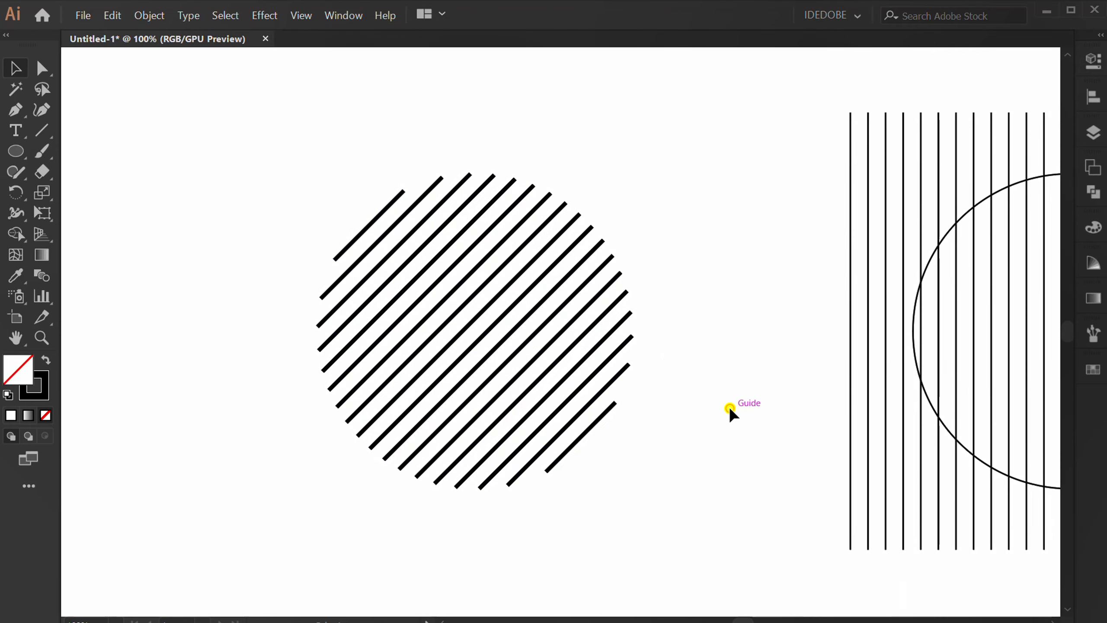
Step: Make a clipping mask from the duplicate's circle and vertical lines
left_click_drag(729, 406, 187, 396)
left_click_drag(788, 88, 242, 560)
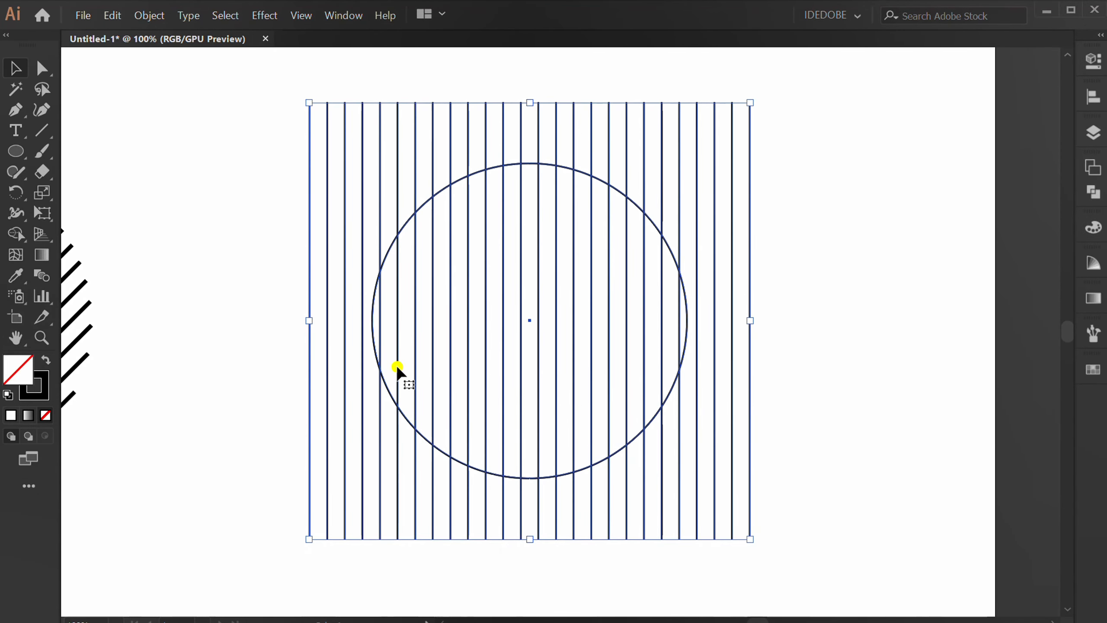
right_click(450, 259)
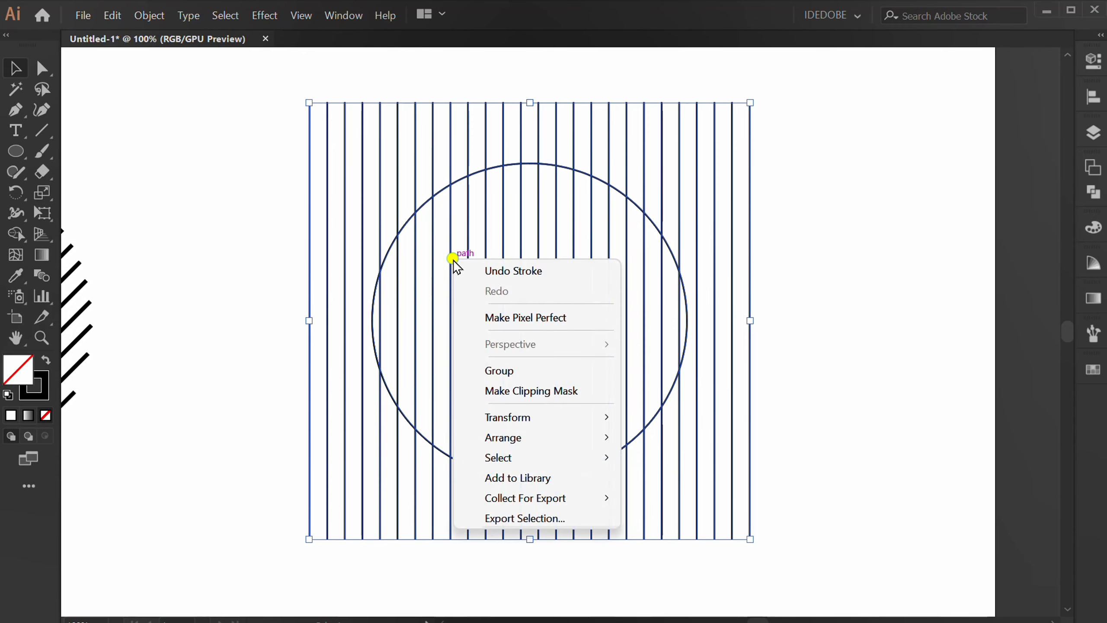
left_click(572, 391)
left_click(765, 277)
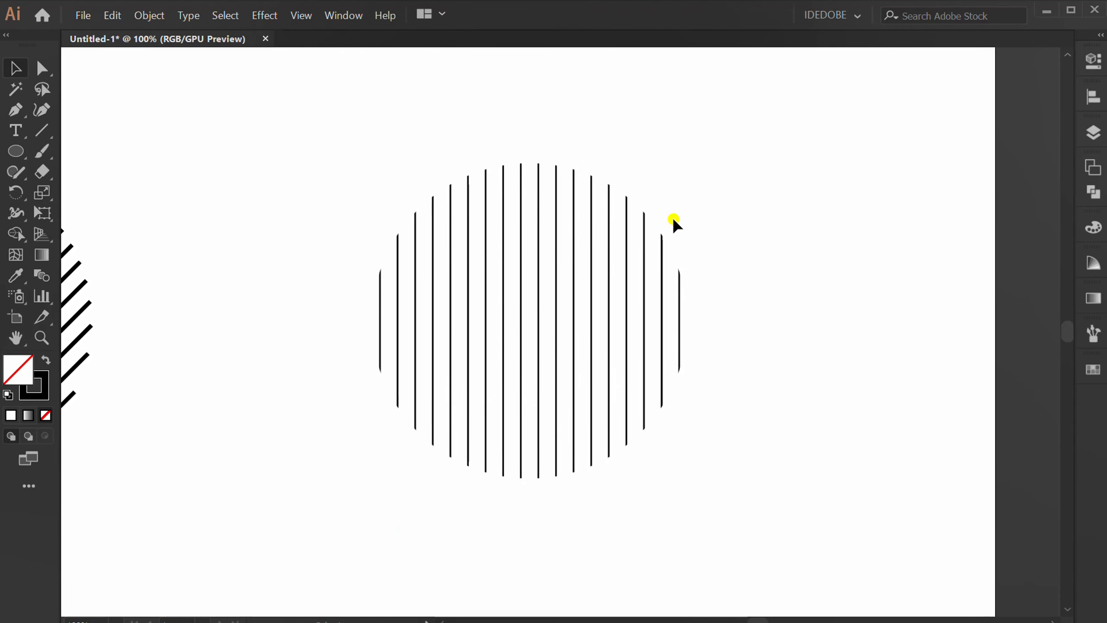
Step: Isolate the clip group, set its lines' stroke weight to 3 pt, and exit isolation mode
double_click(531, 296)
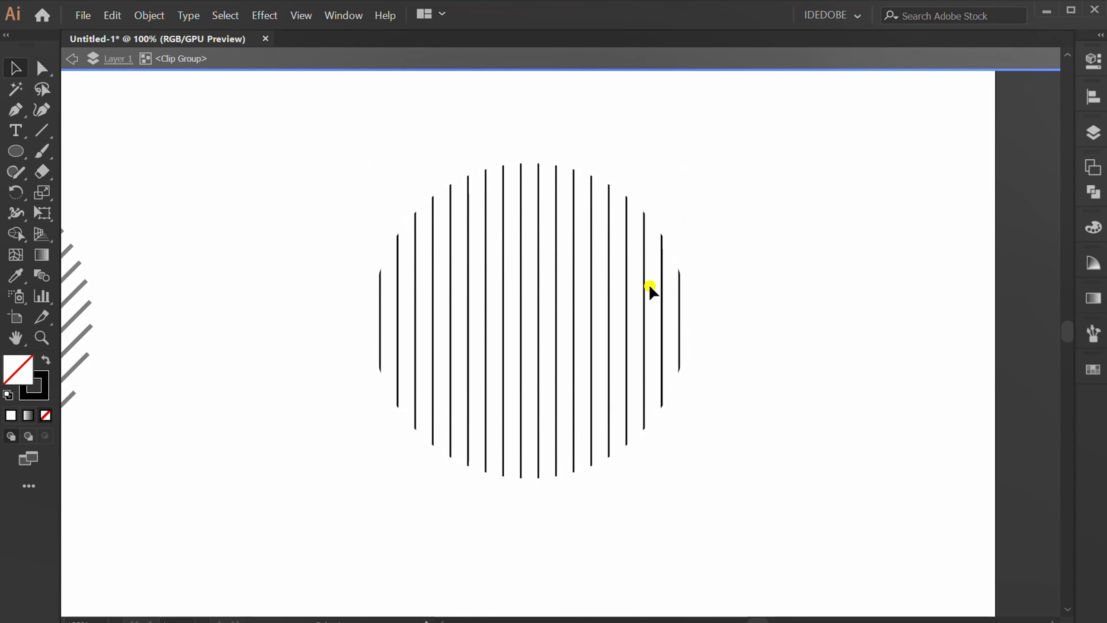
left_click(625, 291)
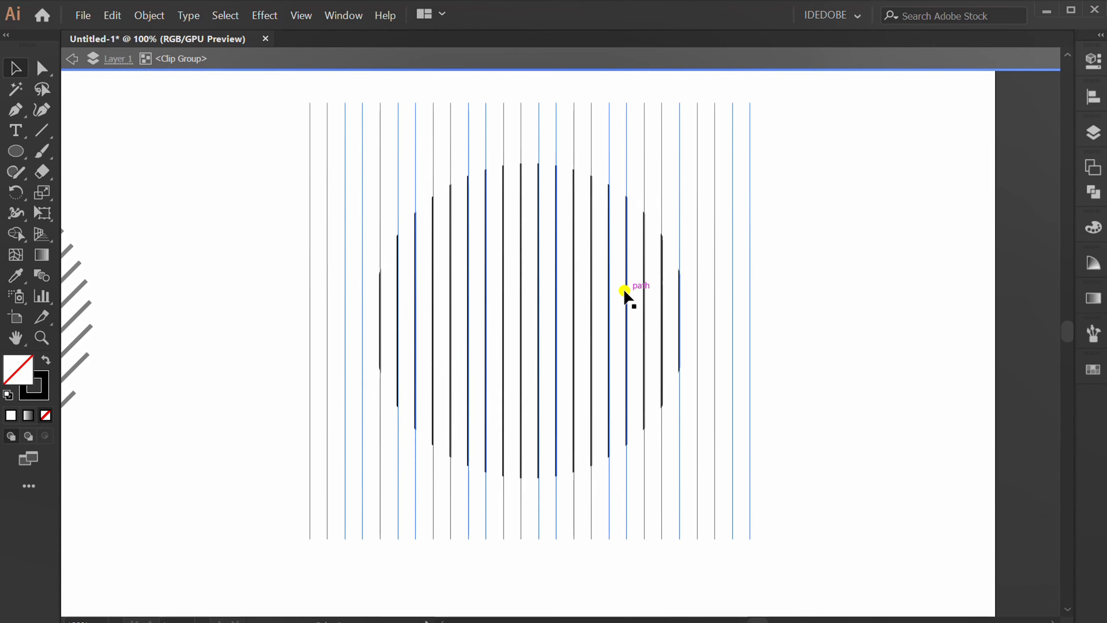
left_click(1094, 58)
scroll(959, 260, "up", 2)
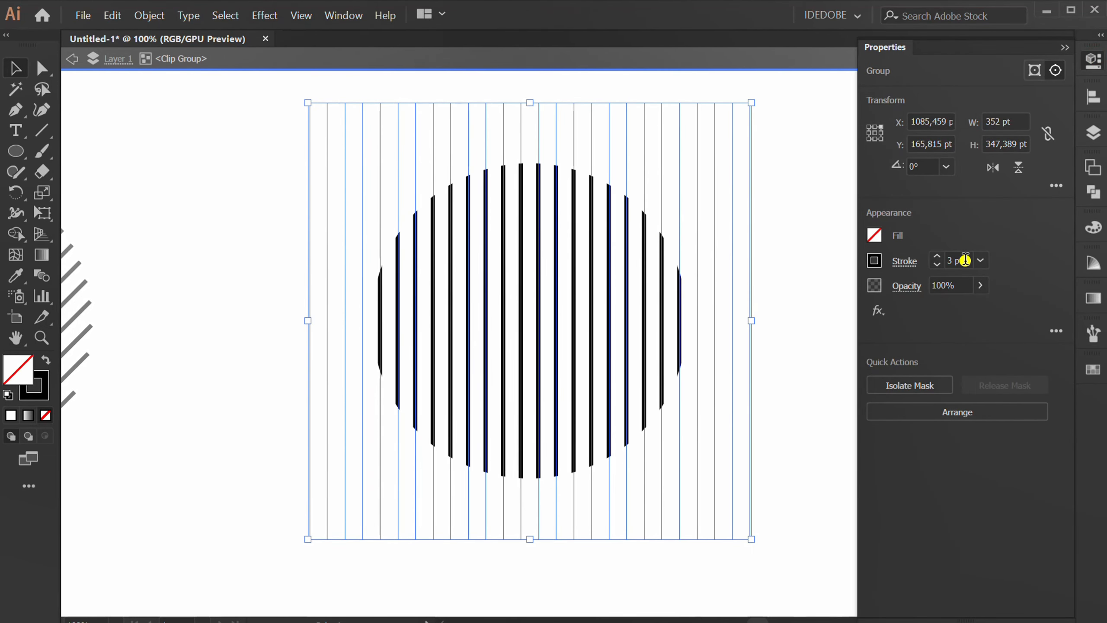
left_click(833, 176)
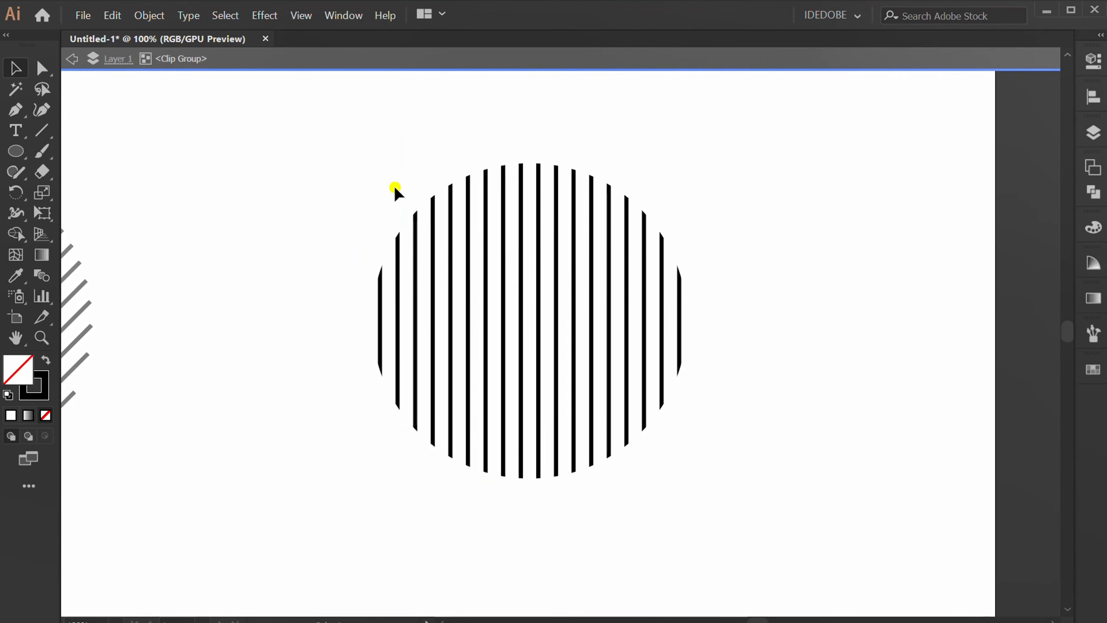
left_click(70, 59)
left_click(69, 60)
Step: Rotate the clipped circle of lines 45 degrees clockwise
left_click_drag(751, 114, 367, 501)
left_click_drag(694, 160, 734, 299)
left_click(711, 473)
key("ctrl+minus")
key("ctrl+minus")
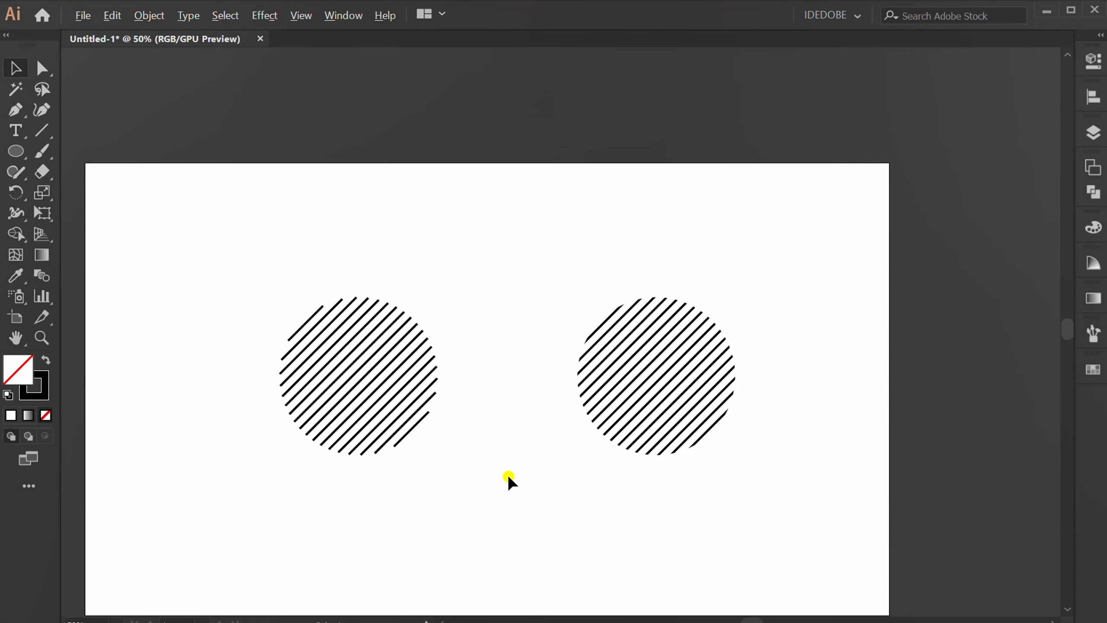
Step: Move the clipped circle of lines to the upper left of the trimmed circle and deselect it
scroll(493, 458, "up", 1)
left_click_drag(712, 339, 174, 170)
left_click(265, 469)
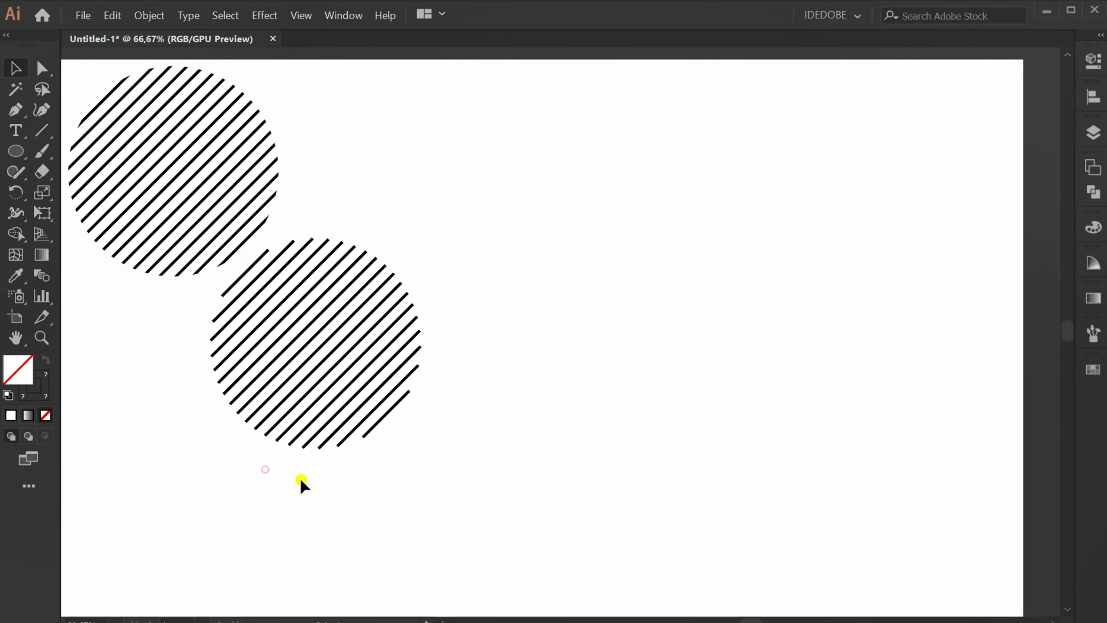
Step: Draw a circle about 274 pt in diameter on the empty area to the right of the striped circles
left_click(18, 152)
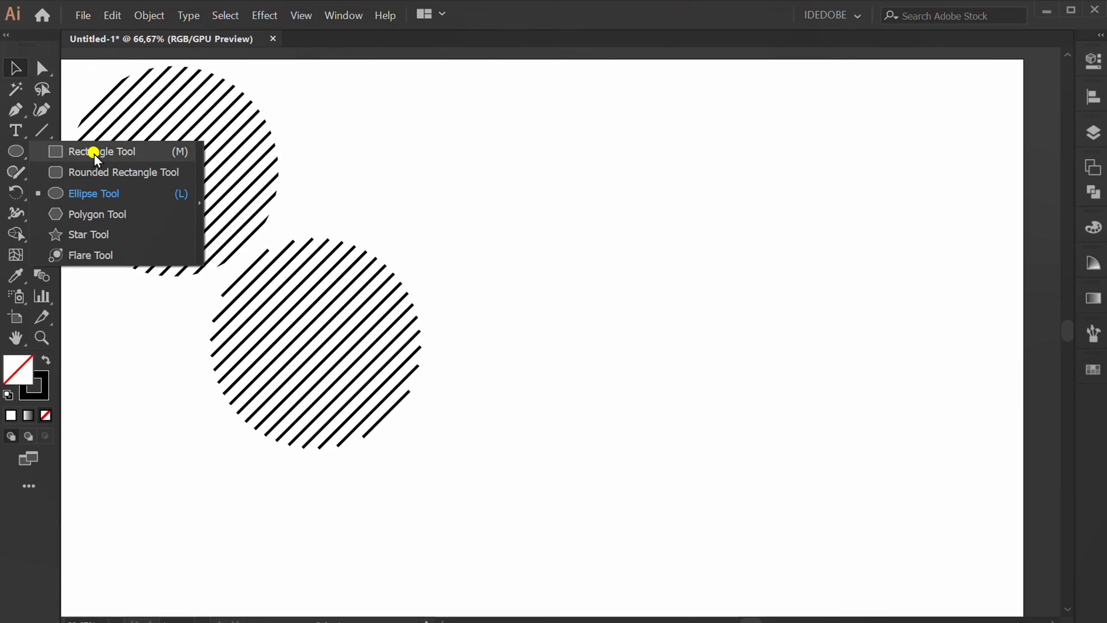
left_click(109, 194)
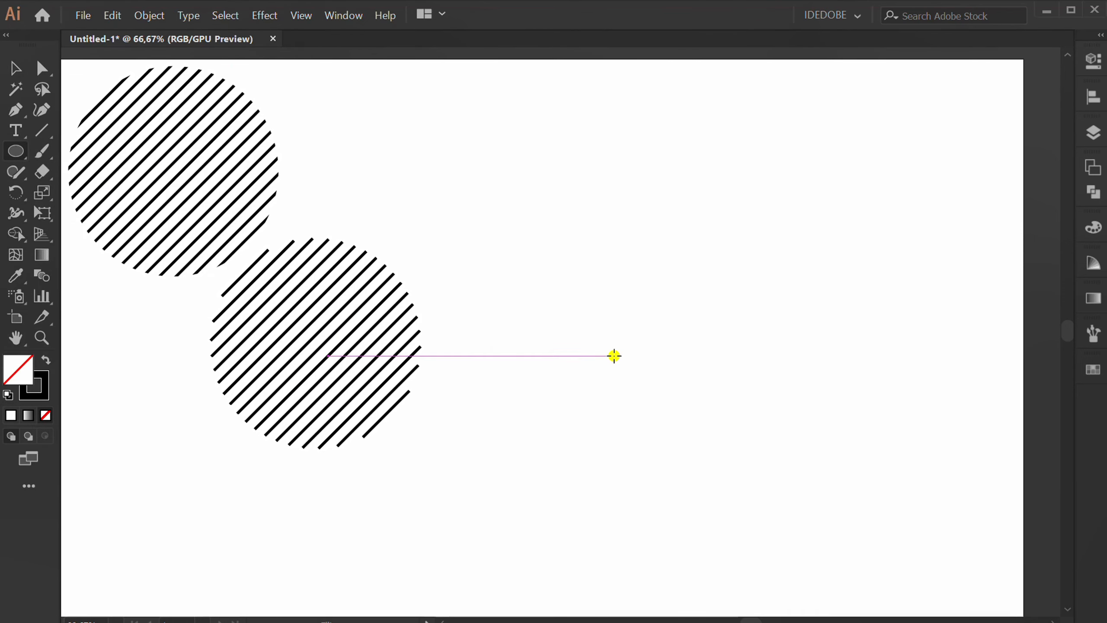
mouse_move(624, 348)
left_mouse_down()
mouse_move(680, 421)
mouse_move(695, 465)
left_mouse_up()
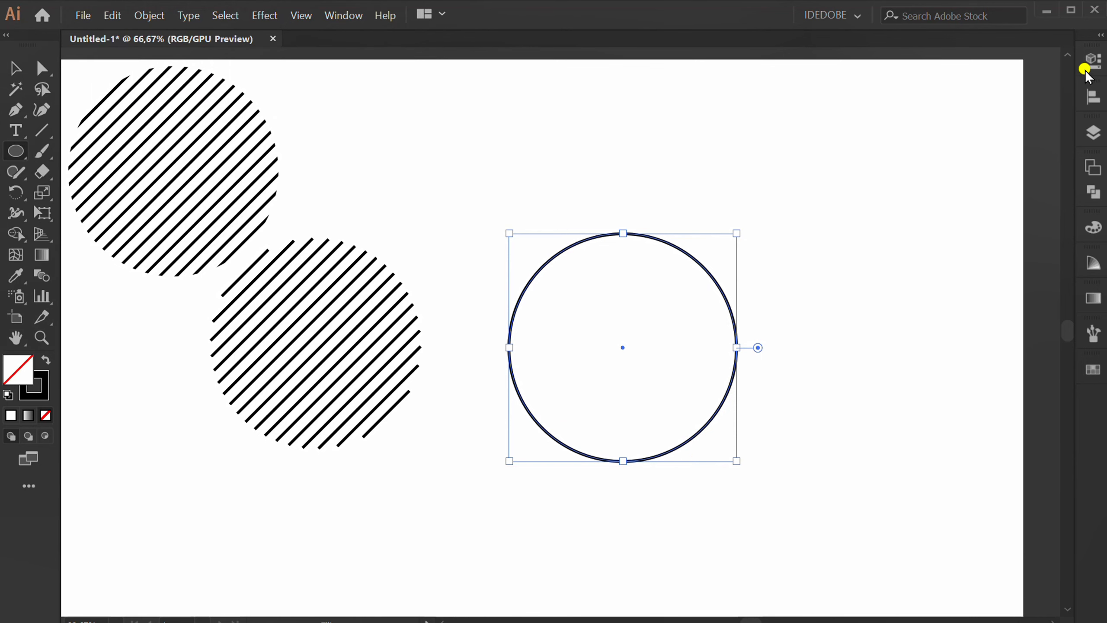
Step: Open the Basic Graphics_Lines pattern library for the new circle's fill and move it clear of the artwork
left_click(1079, 81)
left_click(874, 231)
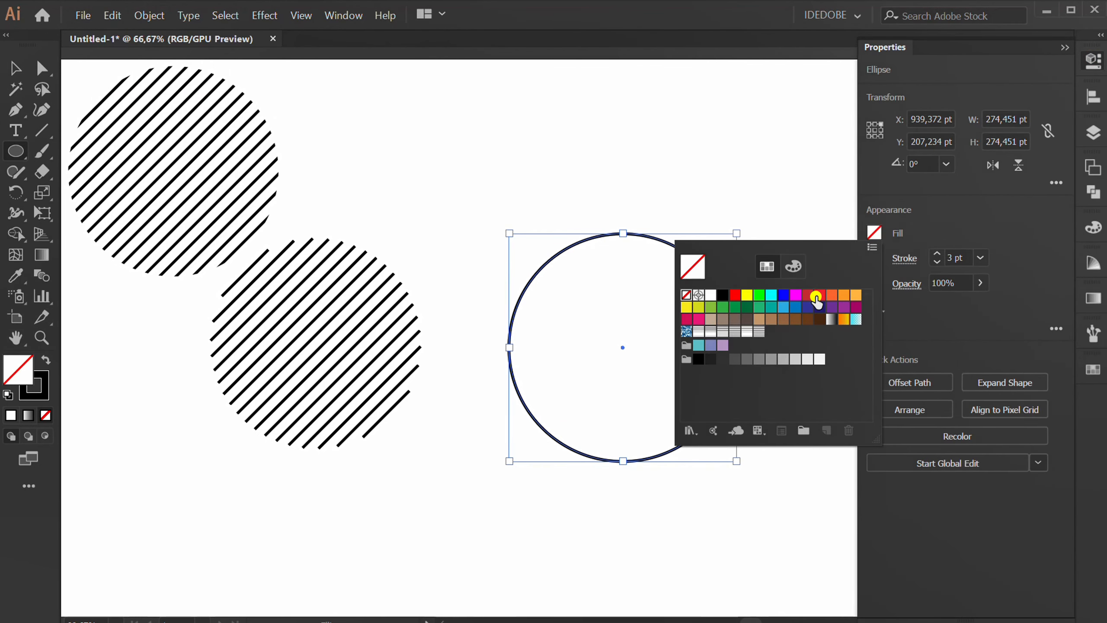
left_click(689, 432)
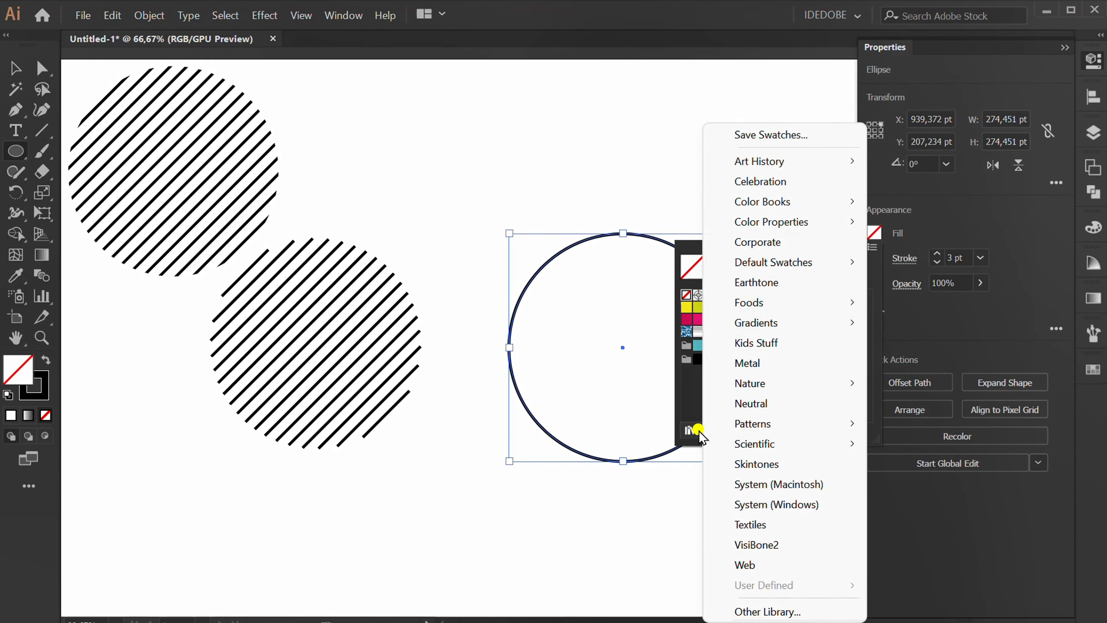
mouse_move(827, 425)
mouse_move(920, 423)
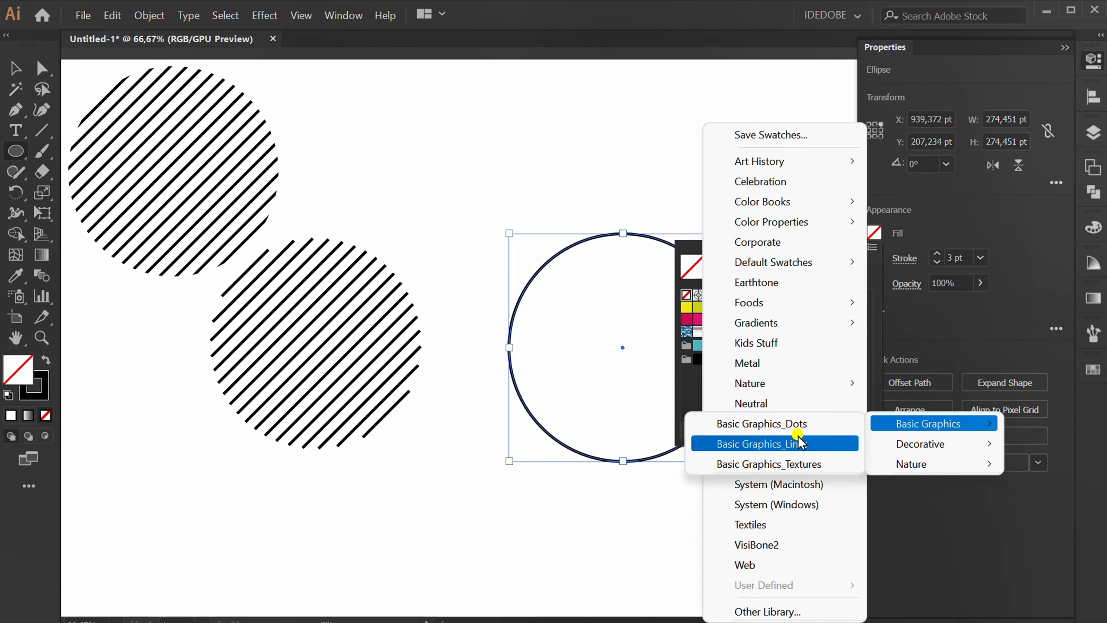
left_click(820, 444)
left_click(850, 204)
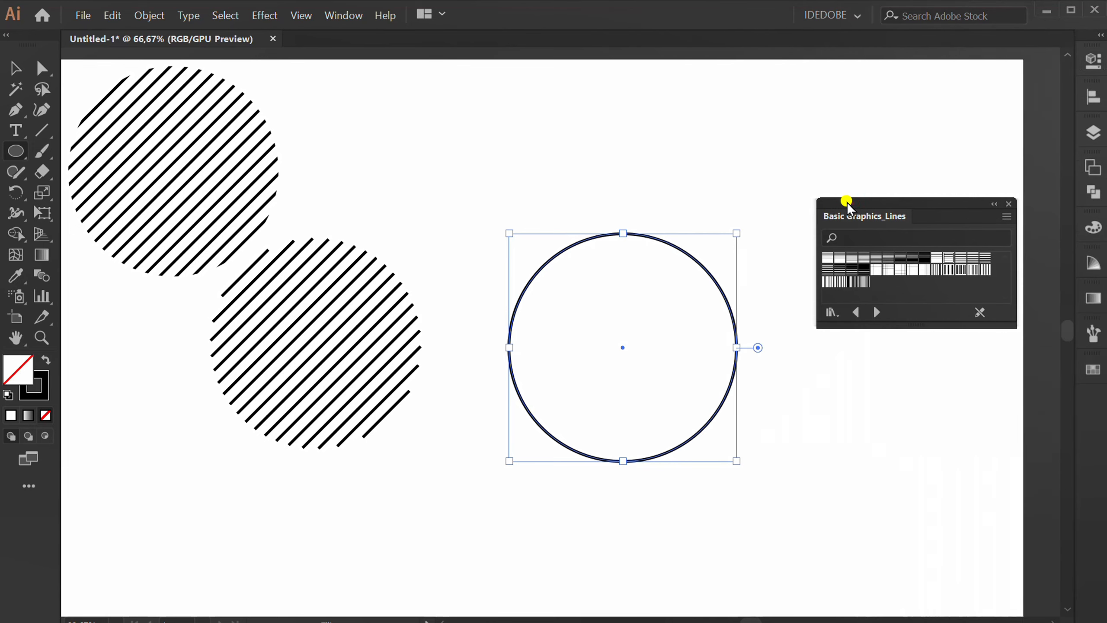
left_click_drag(902, 205, 894, 109)
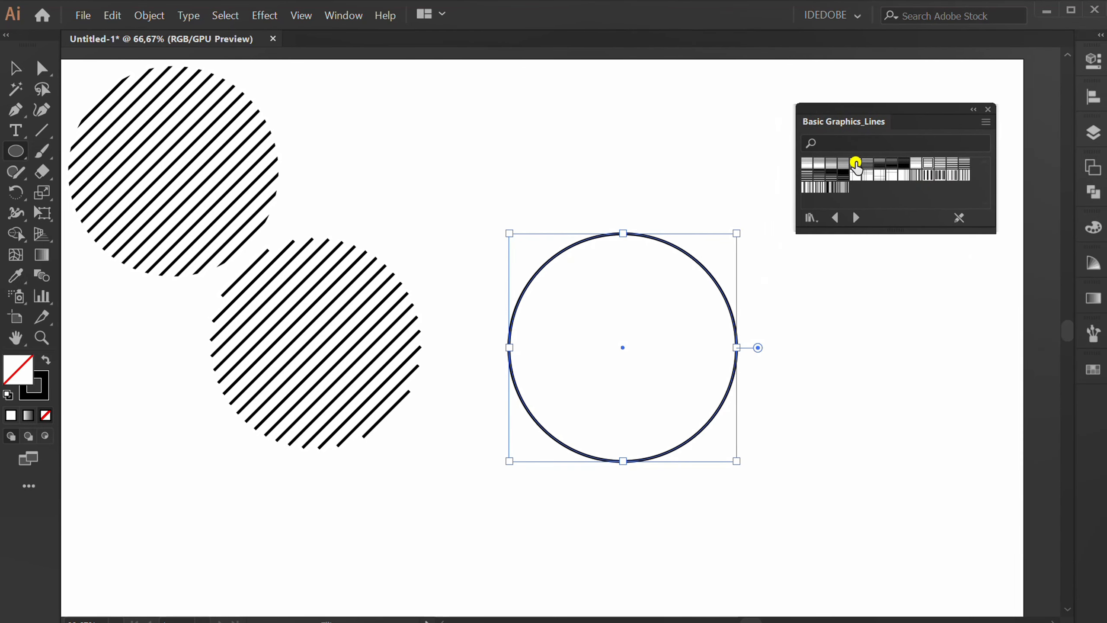
Step: Try neighbouring line patterns, fill the circle with 6 lpi 20%, and put the pattern library away
left_click(914, 163)
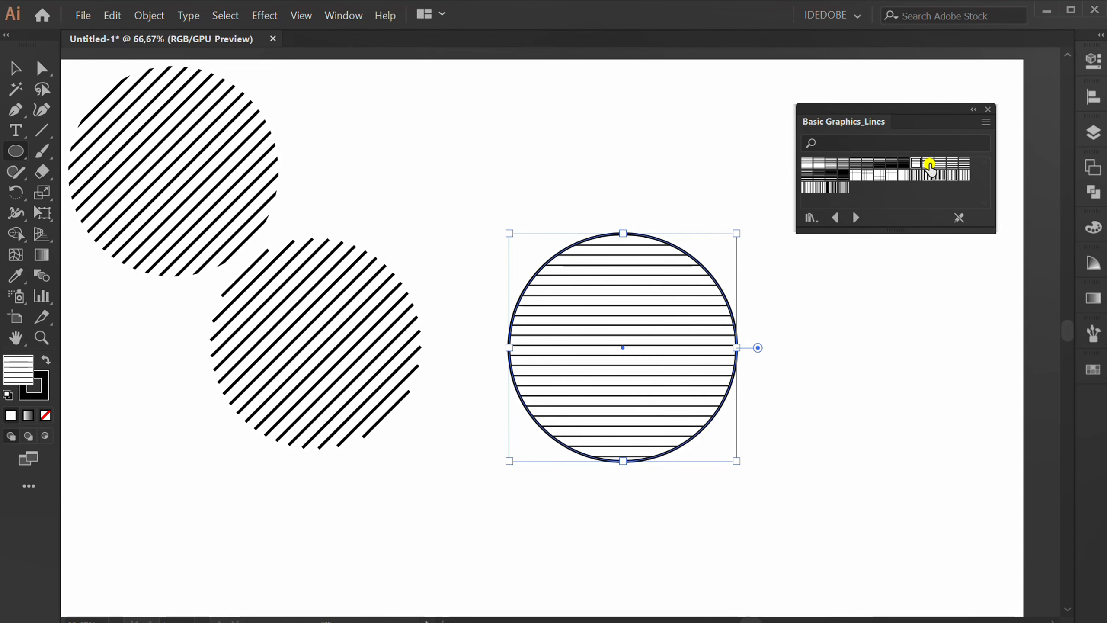
left_click(928, 164)
left_click(941, 164)
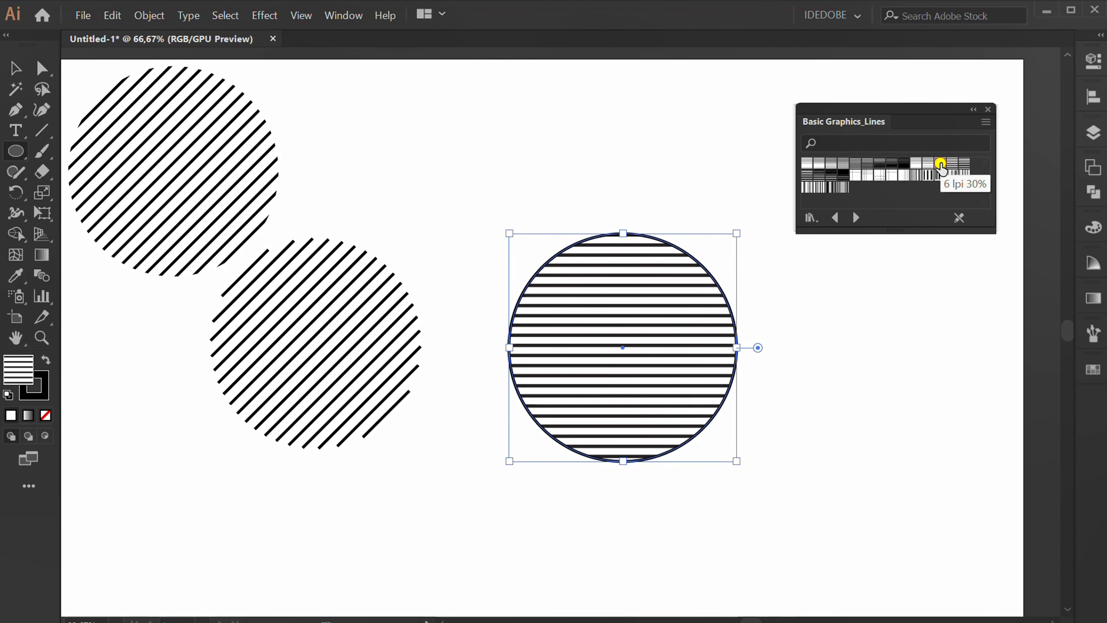
left_click(929, 164)
left_click_drag(905, 105, 1089, 395)
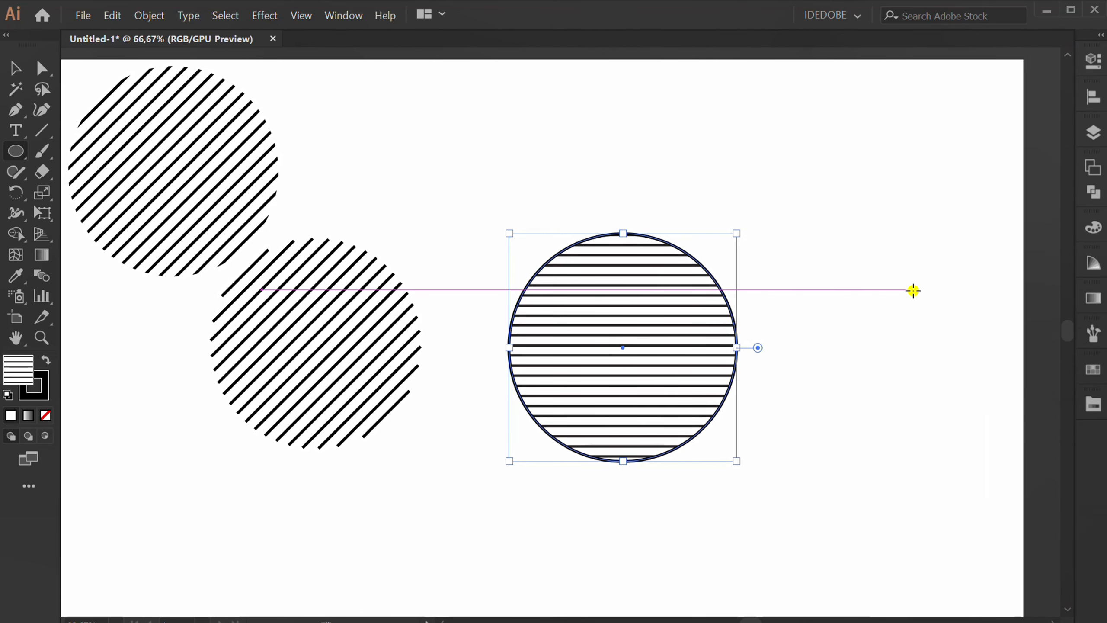
Step: Remove the stroke from the pattern-filled circle
left_click(1094, 61)
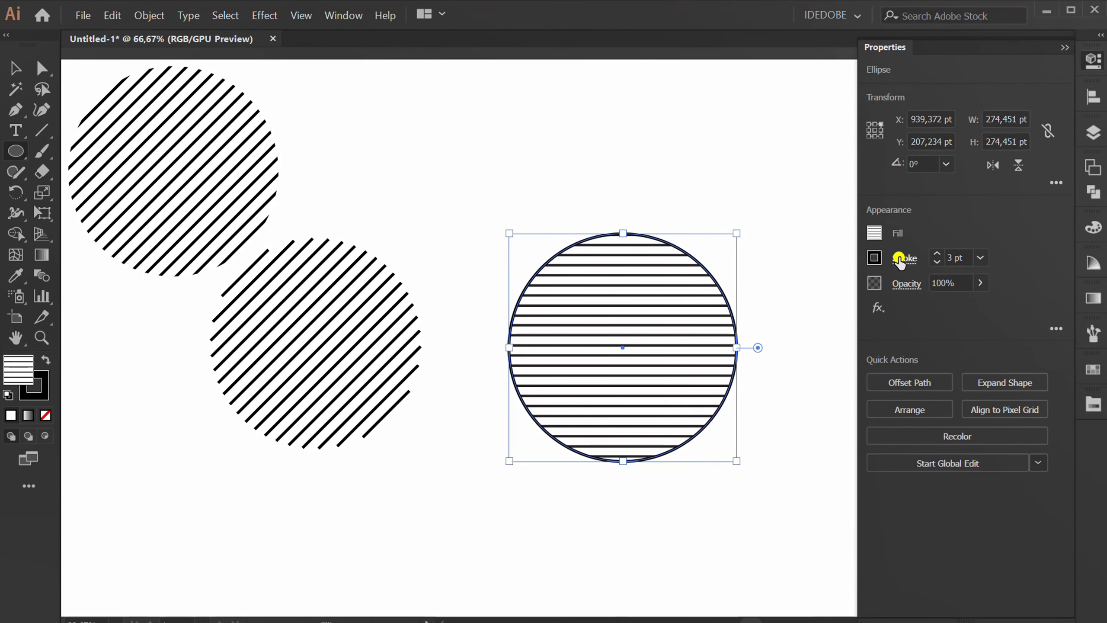
left_click(874, 258)
left_click(687, 319)
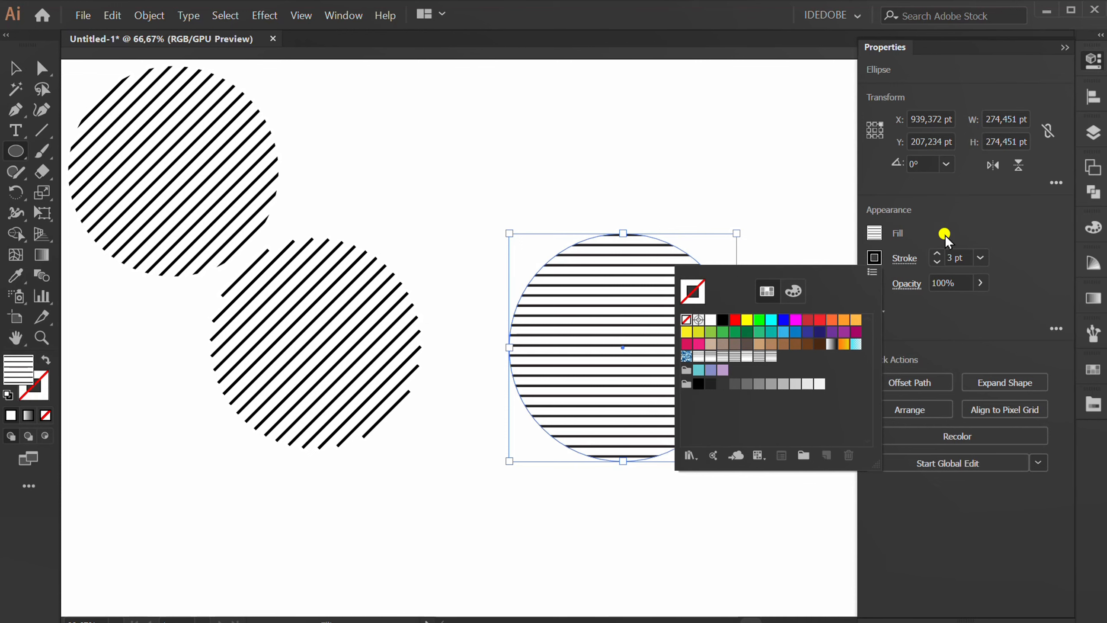
left_click(999, 218)
left_click(1065, 48)
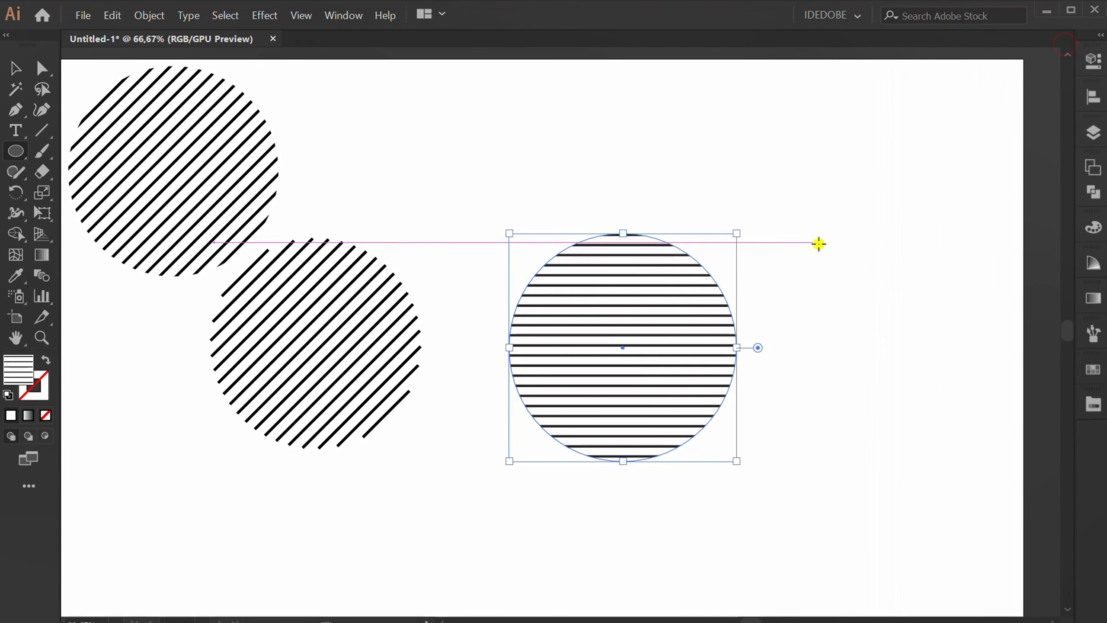
Step: Rotate the pattern-filled circle 45 degrees counterclockwise so that its lines run diagonally
left_click_drag(745, 230, 658, 192)
key("v")
left_click(770, 492)
left_click_drag(809, 192, 482, 505)
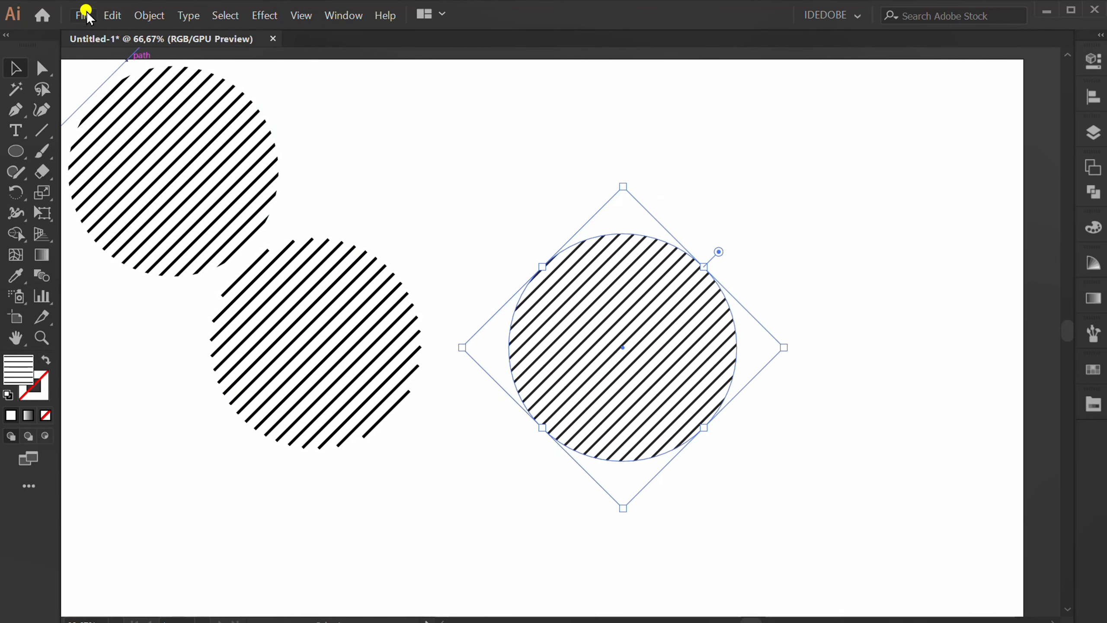
Step: Edit the circle's line pattern, set the stroke weight of its tile lines to 3 pt, and finish pattern editing
left_click(131, 15)
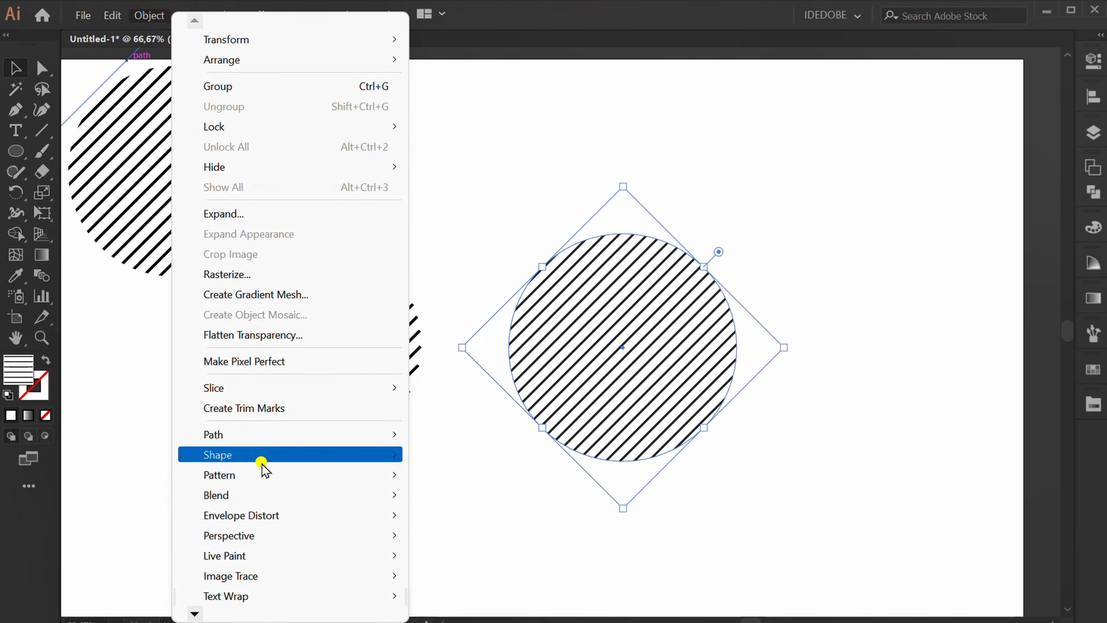
mouse_move(343, 478)
left_click(548, 502)
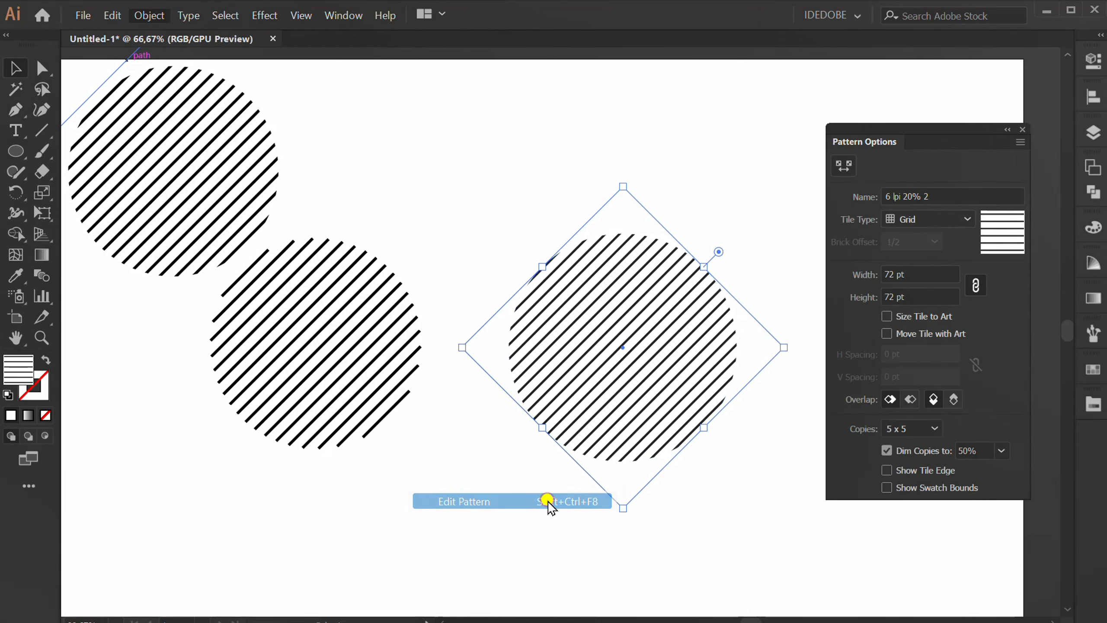
left_click_drag(669, 239, 482, 396)
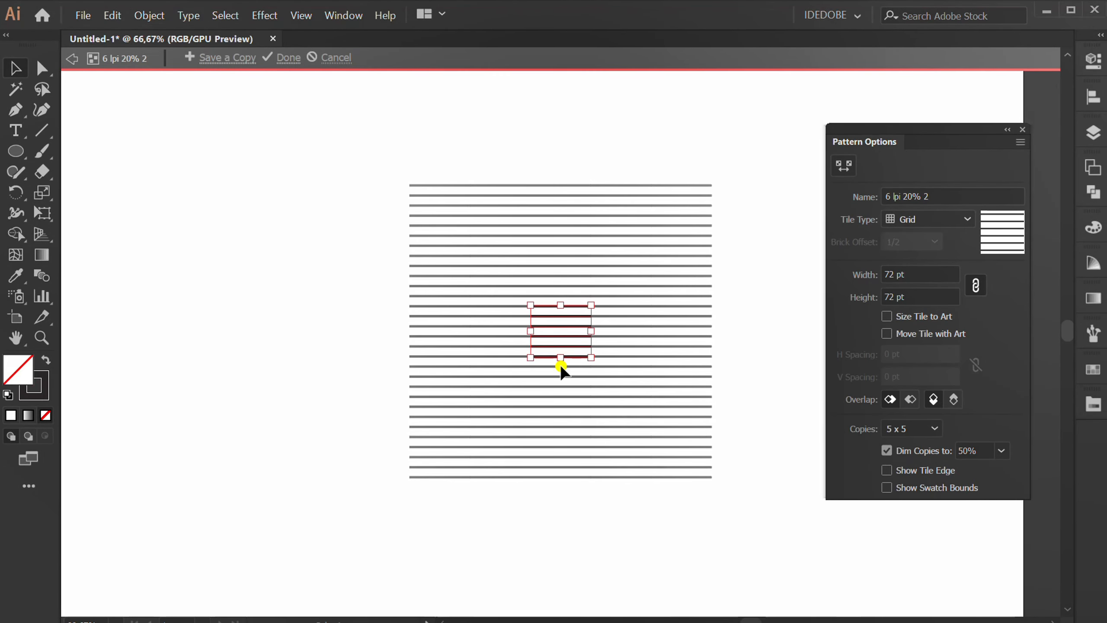
left_click(1092, 60)
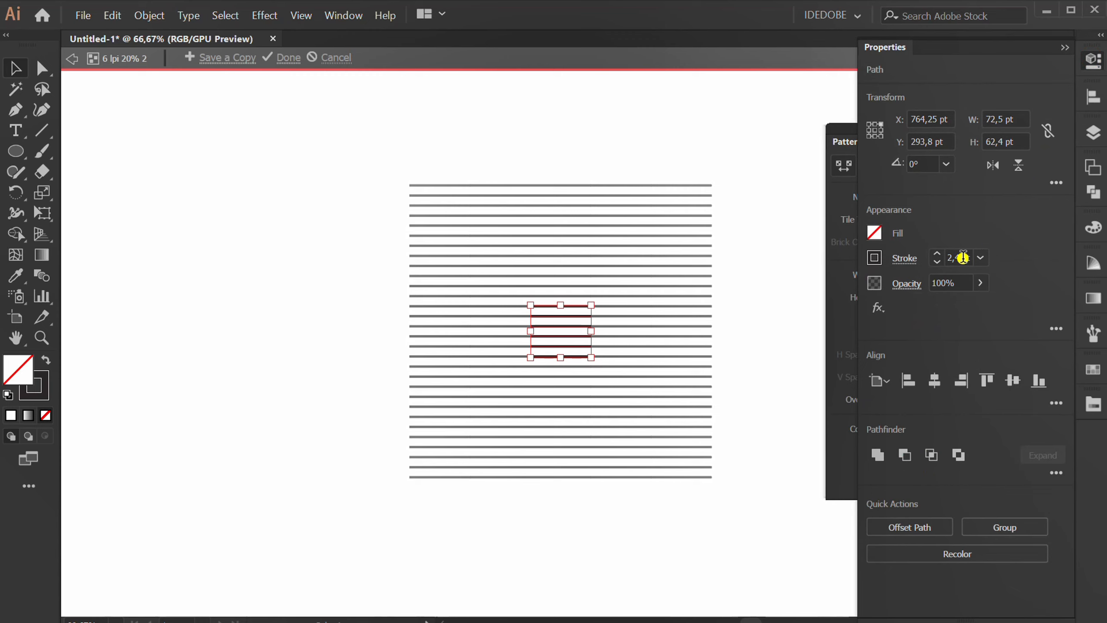
scroll(963, 258, "up", 4)
scroll(963, 257, "down", 5)
scroll(963, 258, "up", 2)
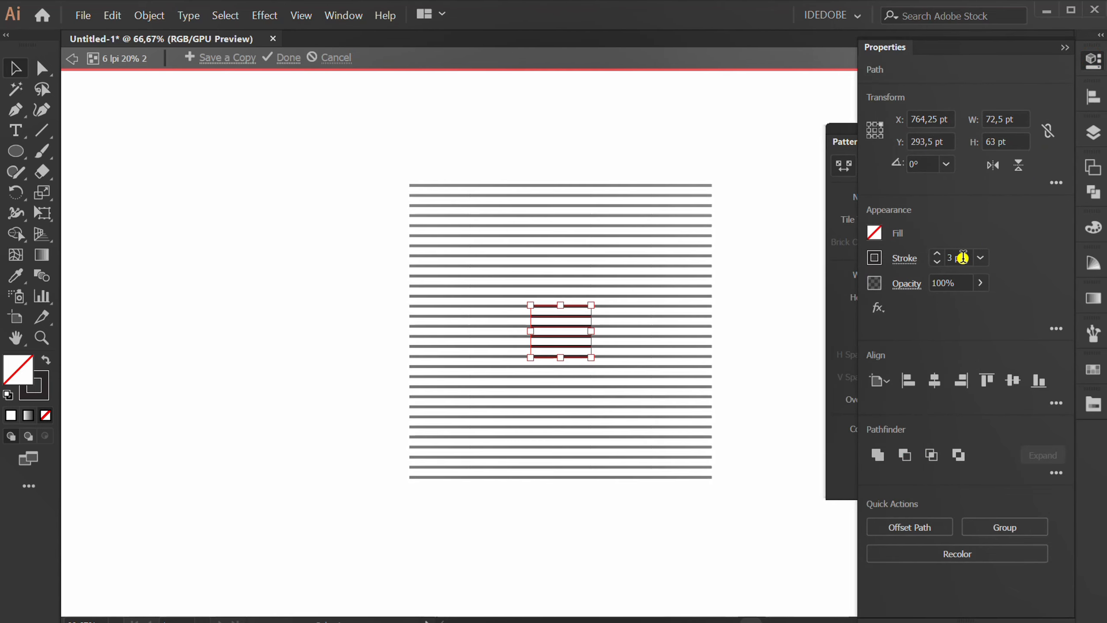
left_click(733, 408)
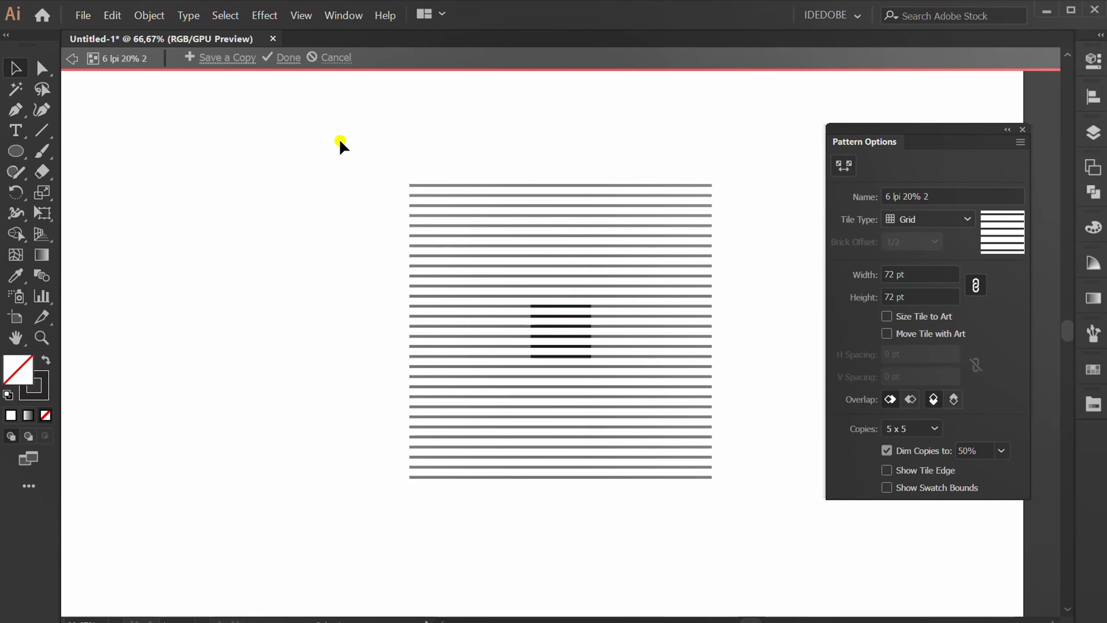
left_click(287, 58)
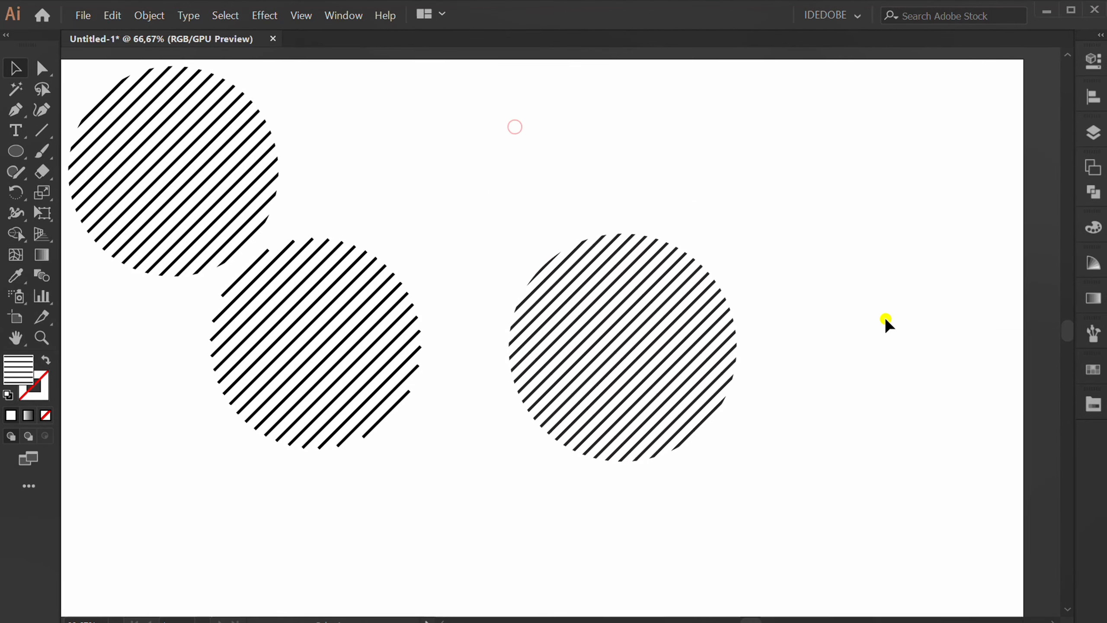
Step: Start scaling the pattern-filled circle with Transform Objects off, so only the pattern is scaled
scroll(881, 307, "up", 2)
left_click_drag(839, 147, 327, 551)
right_click(471, 324)
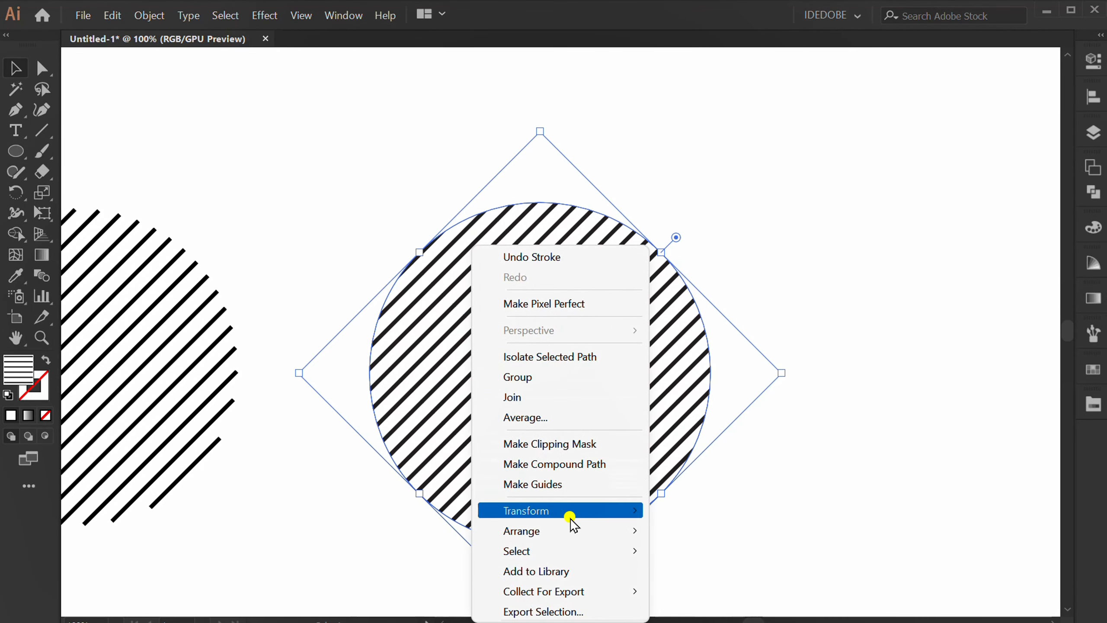
mouse_move(637, 510)
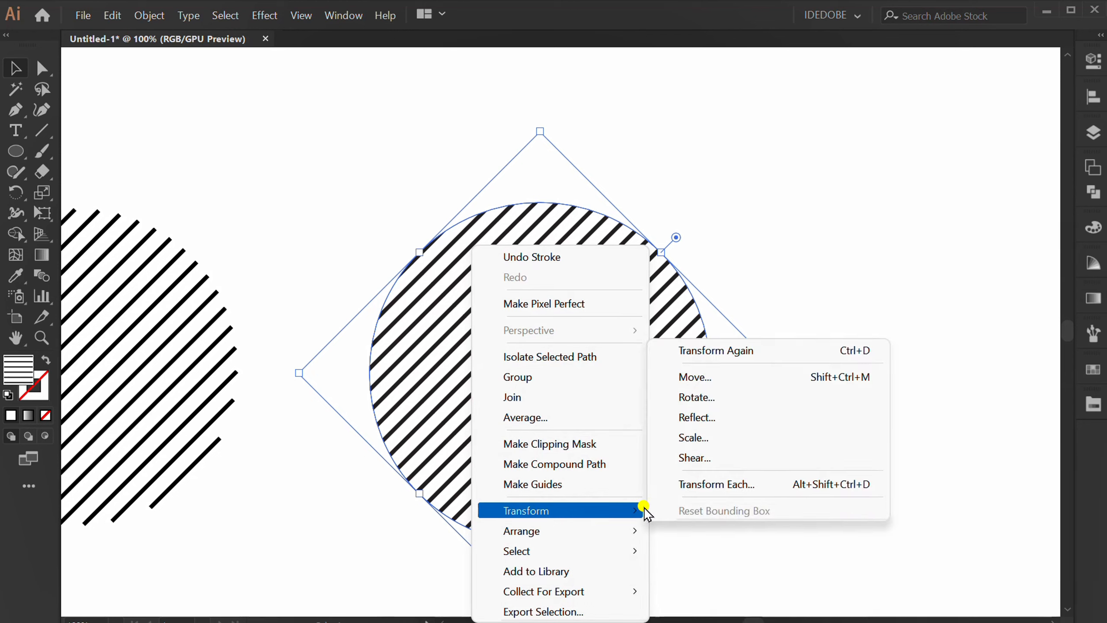
left_click(771, 438)
left_click_drag(398, 149, 989, 181)
left_click(856, 433)
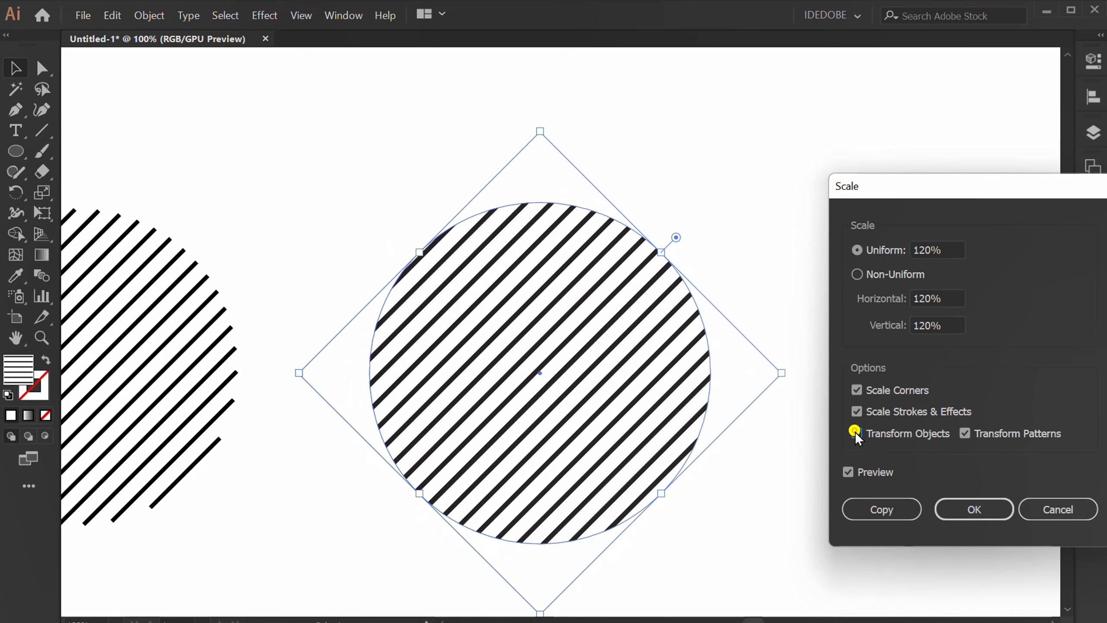
Step: Test different uniform scale values, apply 115% to the circle's pattern, and deselect it
scroll(938, 252, "up", 20)
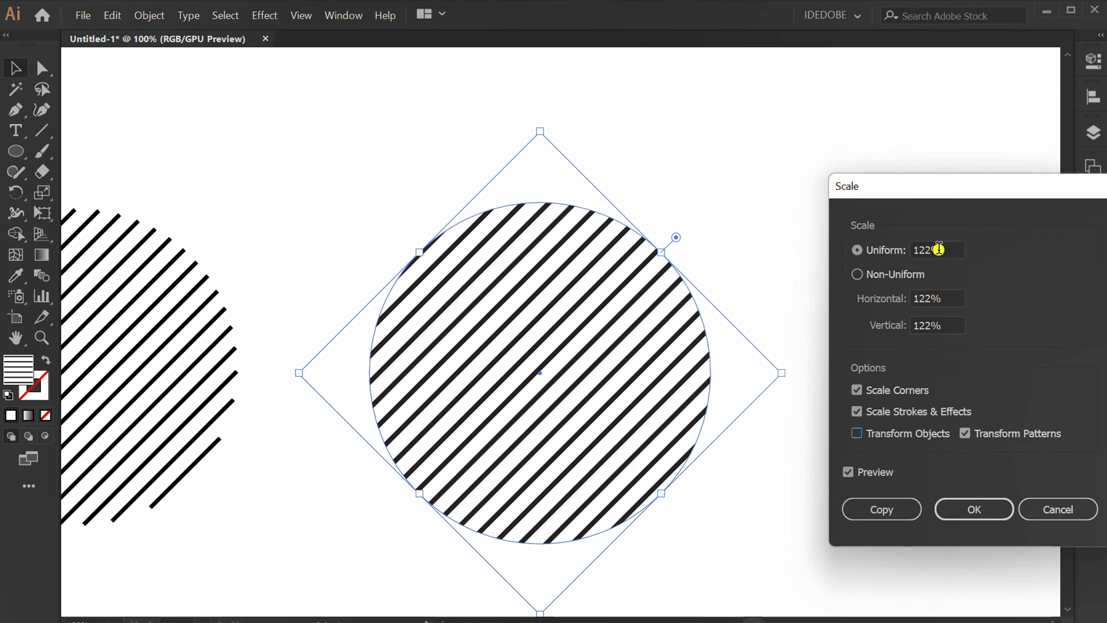
scroll(950, 252, "down", 20)
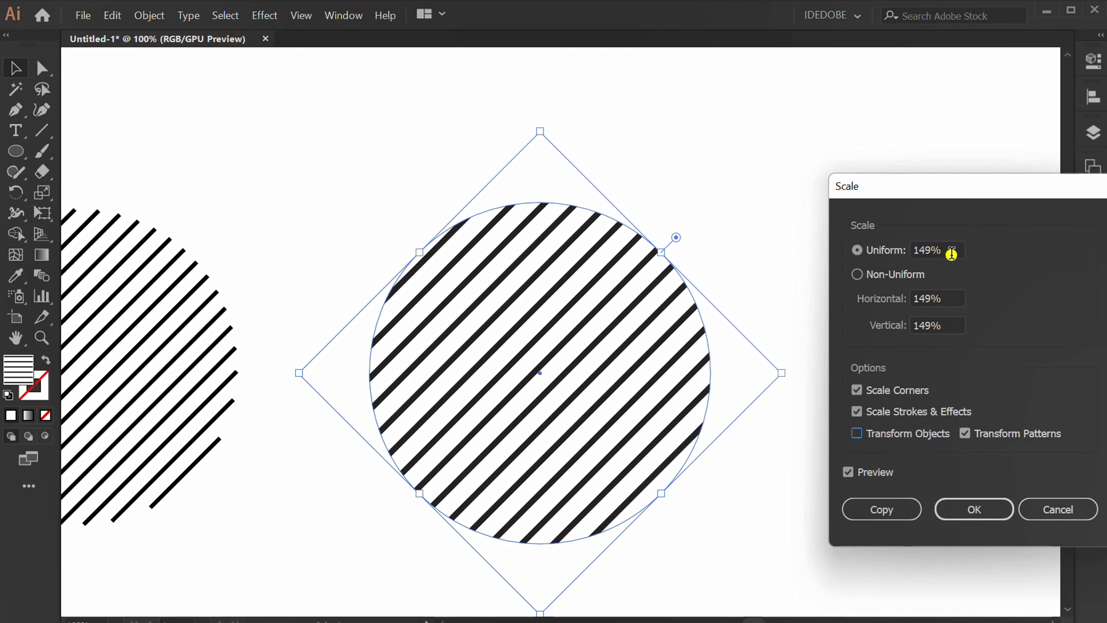
scroll(951, 252, "down", 10)
scroll(952, 251, "up", 18)
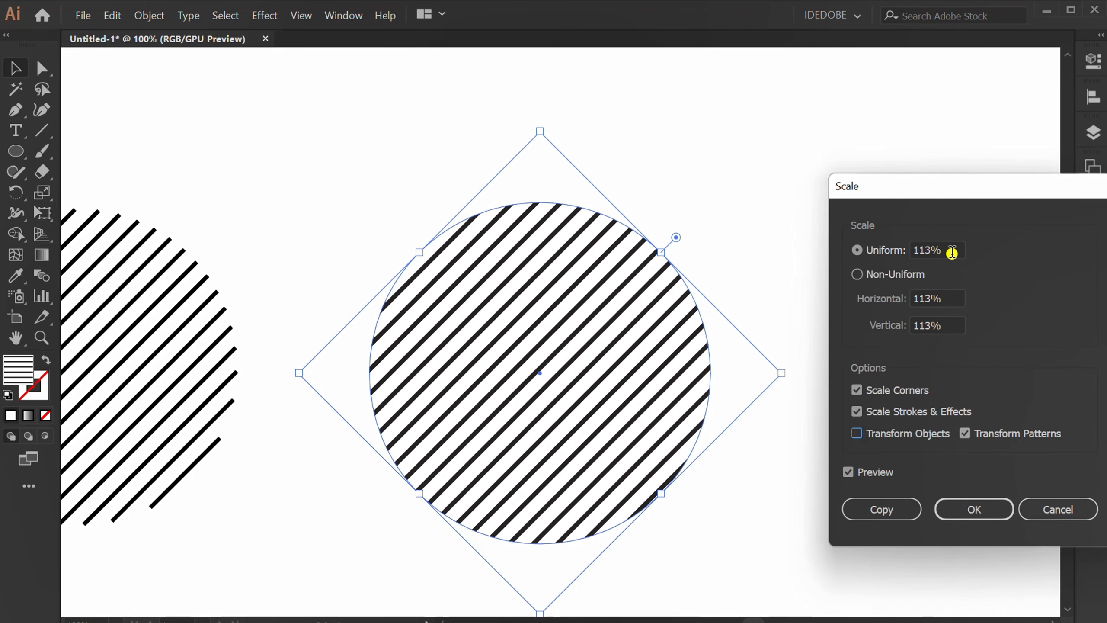
scroll(952, 252, "up", 2)
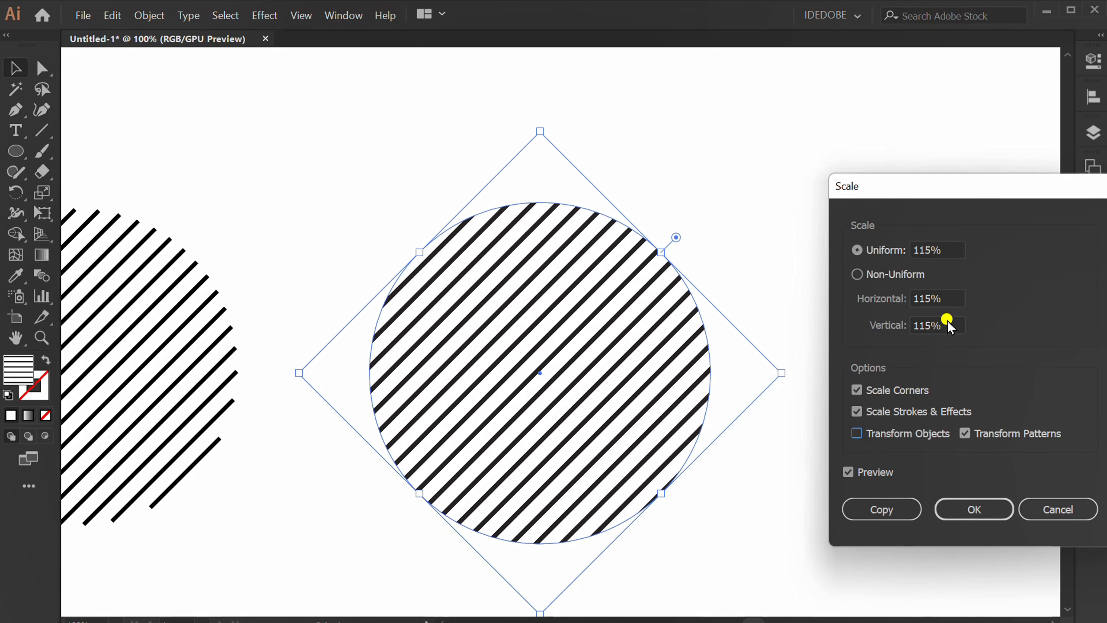
left_click(968, 507)
left_click(818, 523)
scroll(852, 354, "down", 1)
key("space")
left_click_drag(404, 449, 432, 494)
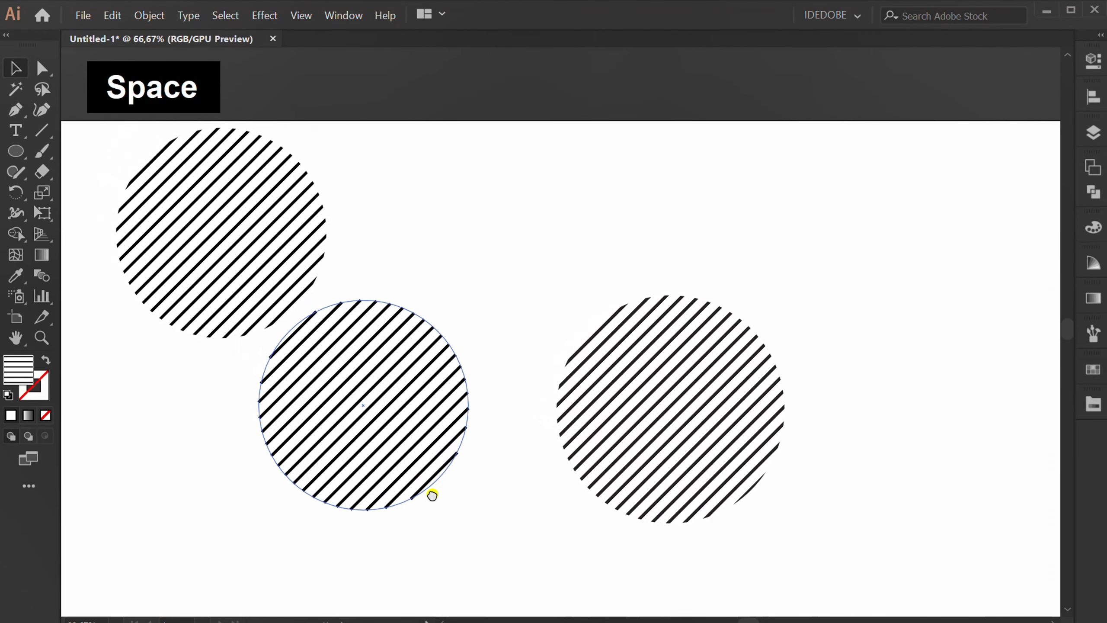